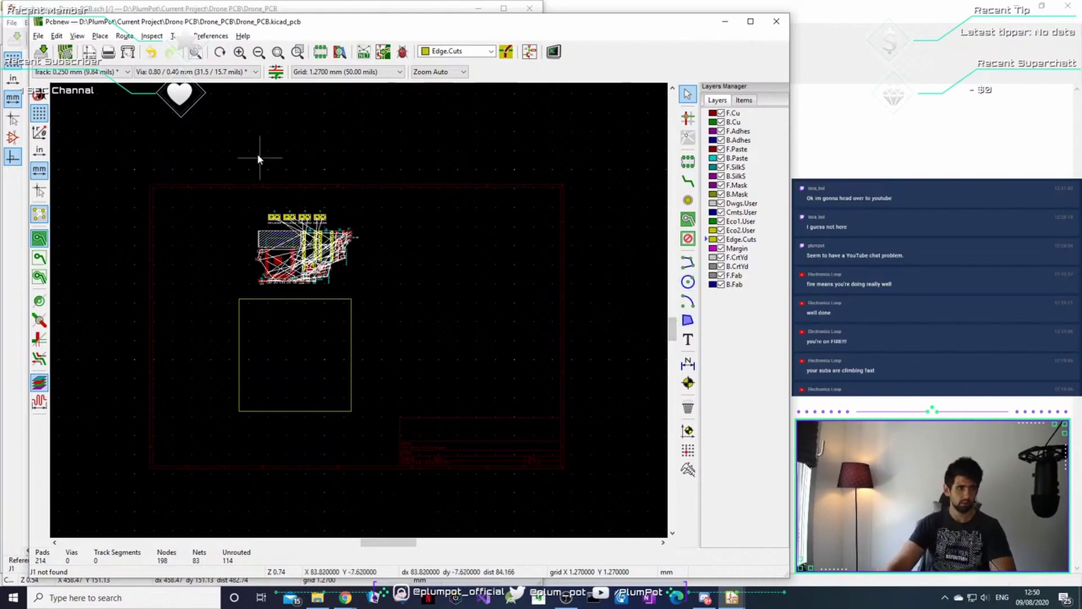
Switch to the schematic editor and examine the ESP32, CP2104 USB, 3V3 voltage regulator and accelerometer sections.
{"action": "left_click", "coordinate": [724, 22]}
{"action": "left_click", "coordinate": [504, 8]}
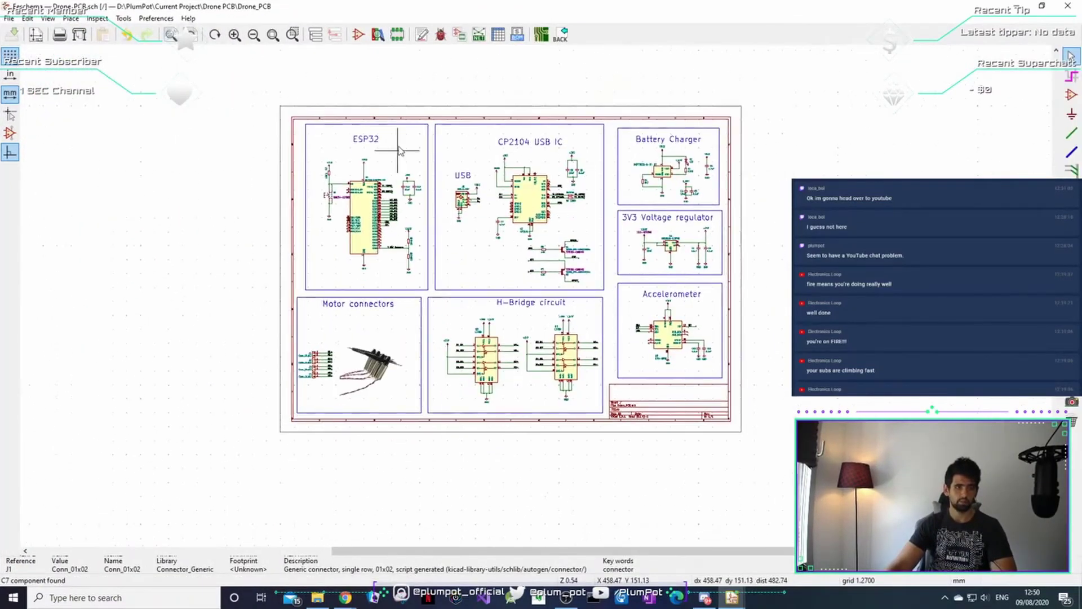
{"action": "scroll", "coordinate": [377, 186], "scroll_direction": "up", "scroll_amount": 4}
{"action": "scroll", "coordinate": [602, 330], "scroll_direction": "down", "scroll_amount": 1}
{"action": "middle_click_drag", "start_coordinate": [558, 264], "coordinate": [429, 260]}
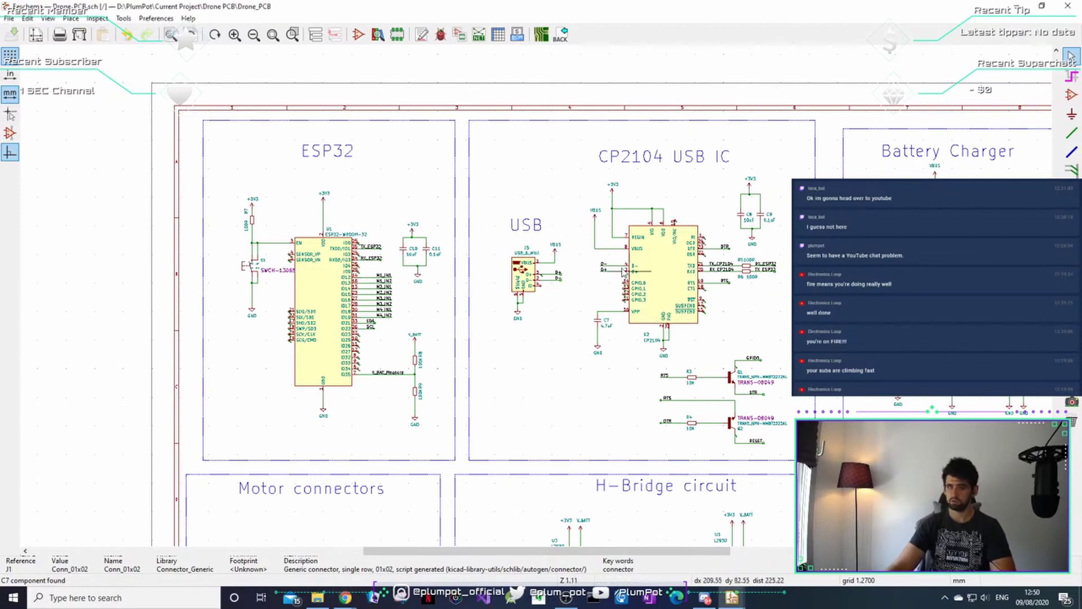
{"action": "middle_click_drag", "start_coordinate": [777, 293], "coordinate": [602, 284]}
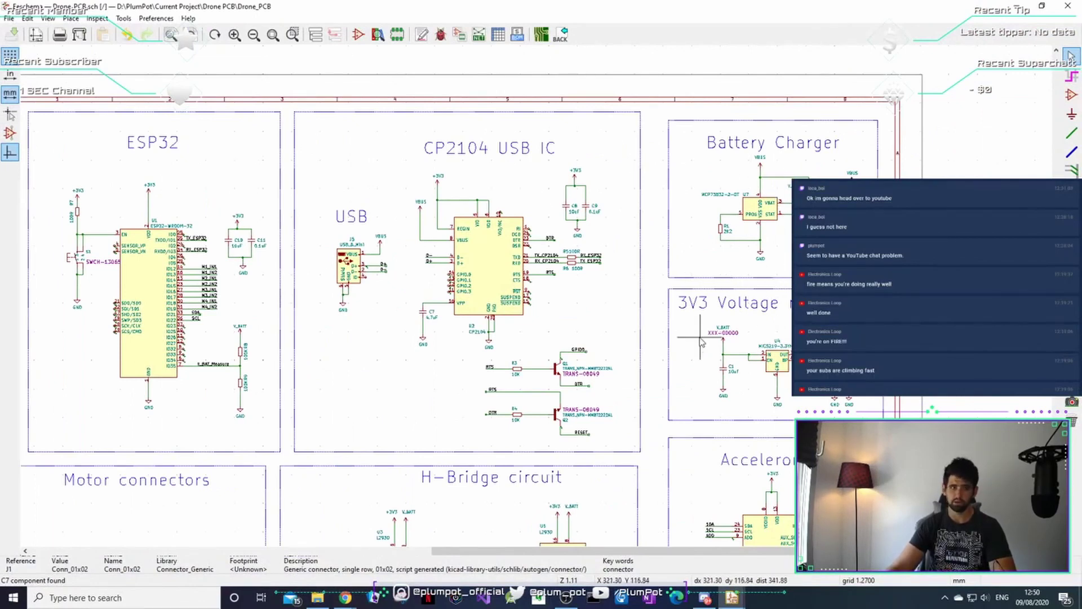
{"action": "middle_click_drag", "start_coordinate": [763, 330], "coordinate": [733, 273]}
{"action": "scroll", "coordinate": [733, 273], "scroll_direction": "up", "scroll_amount": 1}
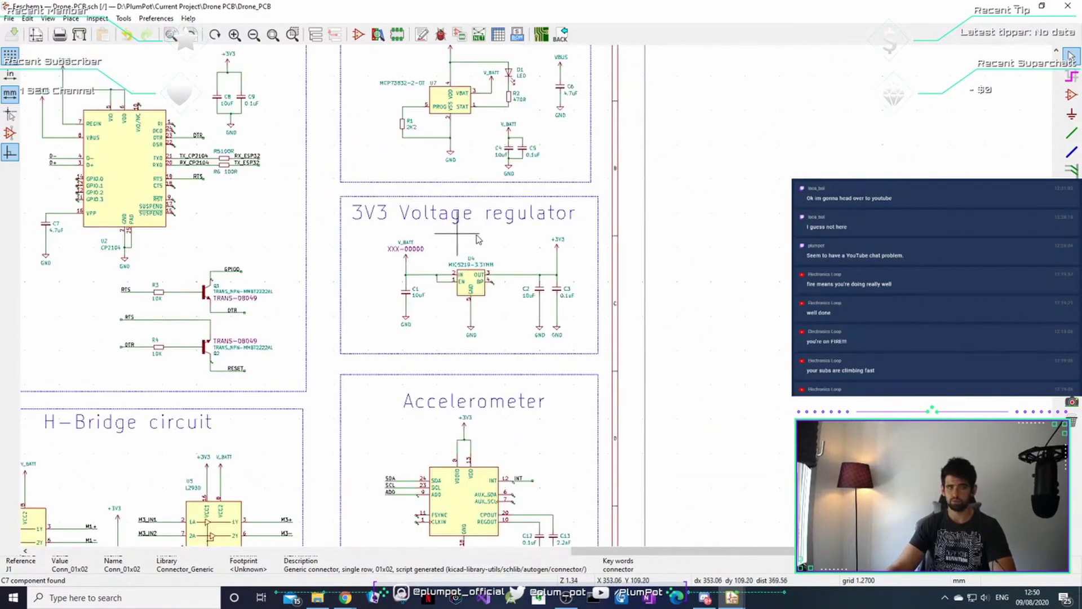
{"action": "scroll", "coordinate": [391, 361], "scroll_direction": "down", "scroll_amount": 3}
{"action": "scroll", "coordinate": [574, 344], "scroll_direction": "up", "scroll_amount": 4}
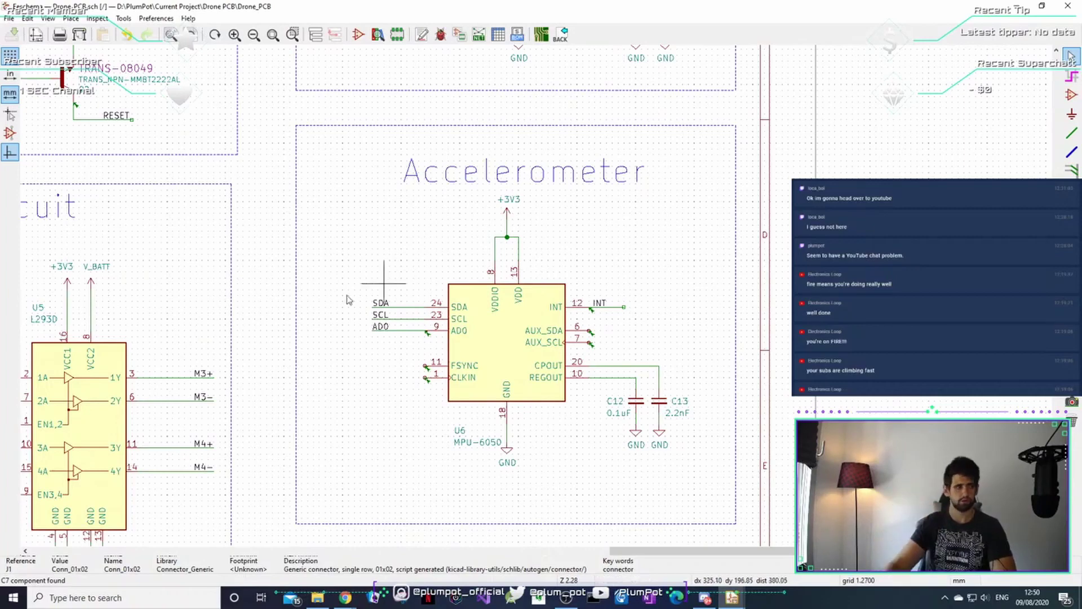
Review the H-Bridge circuit and Motor connectors sections, and return to the CP2104 USB IC and neighbouring blocks.
{"action": "scroll", "coordinate": [384, 265], "scroll_direction": "left", "scroll_amount": 6, "text": "ctrl"}
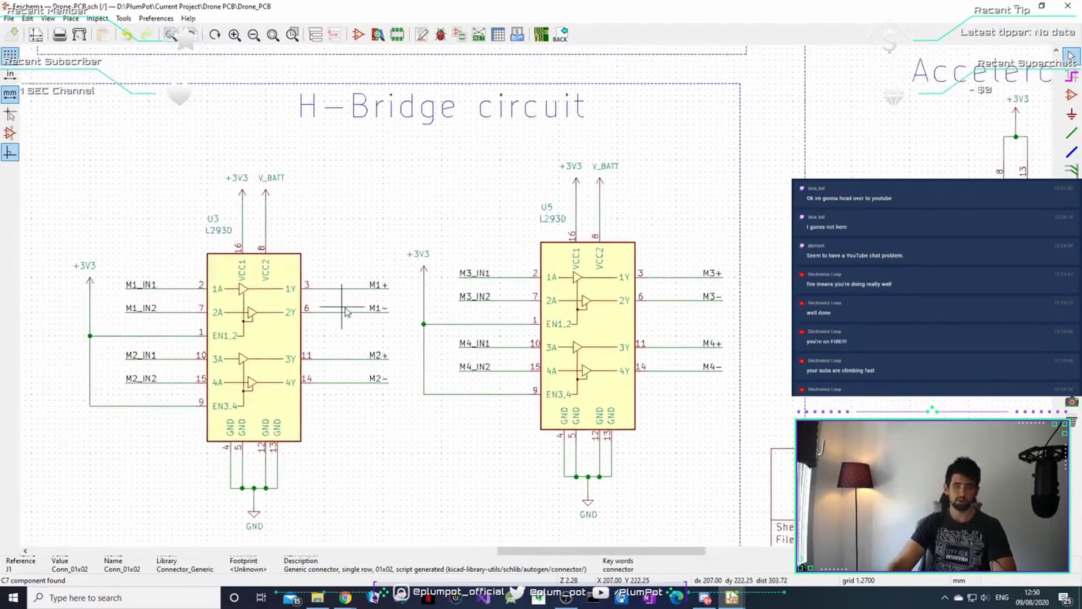
{"action": "scroll", "coordinate": [338, 307], "scroll_direction": "down", "scroll_amount": 1}
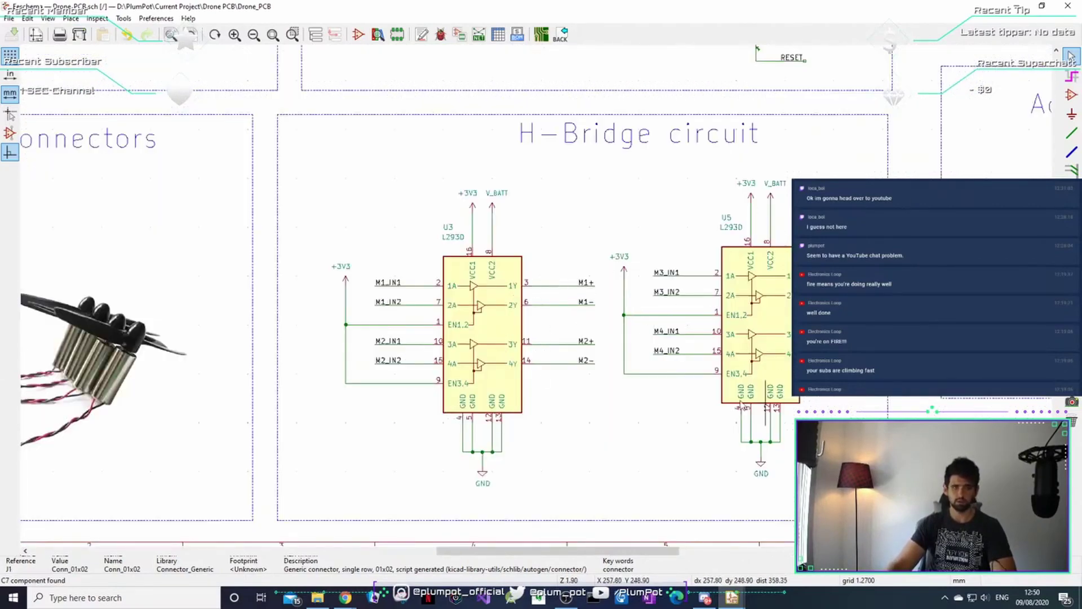
{"action": "scroll", "coordinate": [483, 266], "scroll_direction": "down", "scroll_amount": 1}
{"action": "scroll", "coordinate": [536, 293], "scroll_direction": "left", "scroll_amount": 2, "text": "ctrl"}
{"action": "scroll", "coordinate": [428, 293], "scroll_direction": "up", "scroll_amount": 3}
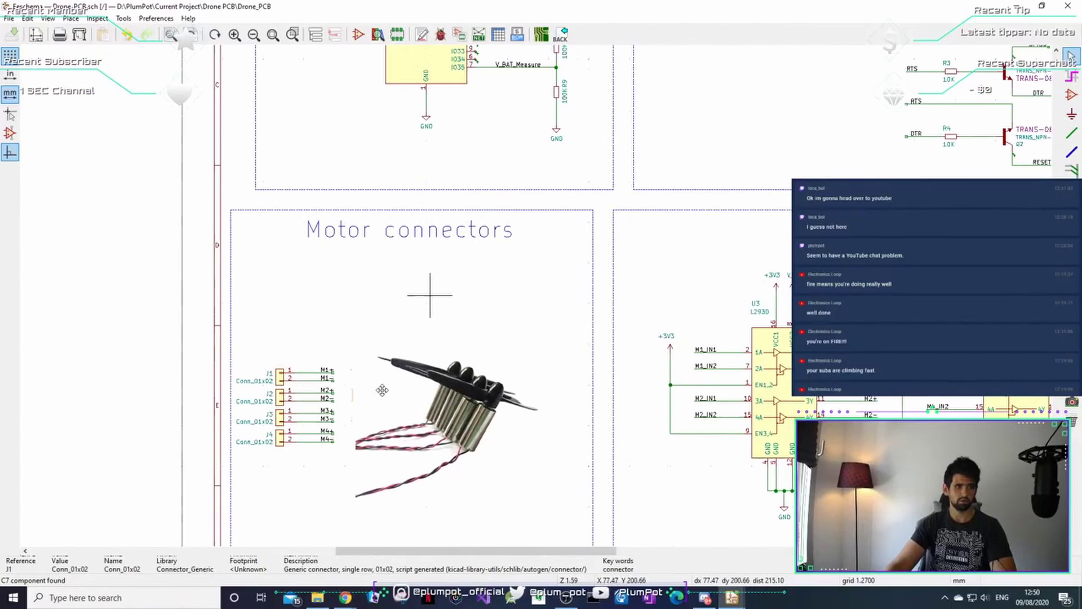
{"action": "scroll", "coordinate": [417, 296], "scroll_direction": "right", "scroll_amount": 4, "text": "ctrl"}
{"action": "scroll", "coordinate": [558, 298], "scroll_direction": "up", "scroll_amount": 1}
{"action": "scroll", "coordinate": [560, 298], "scroll_direction": "up", "scroll_amount": 1}
{"action": "scroll", "coordinate": [558, 298], "scroll_direction": "right", "scroll_amount": 2, "text": "ctrl"}
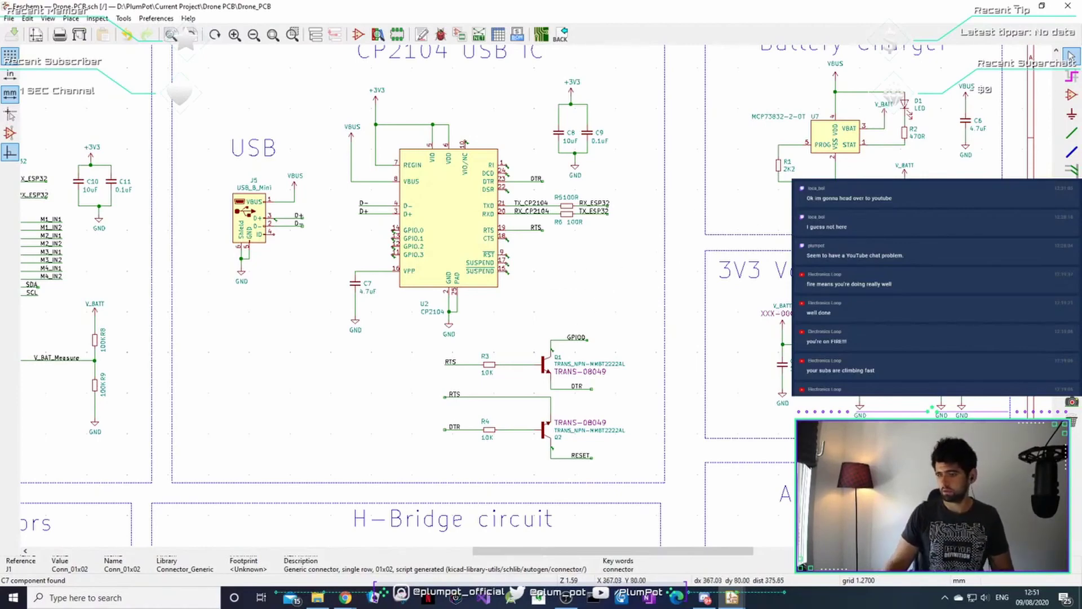
{"action": "scroll", "coordinate": [898, 202], "scroll_direction": "down", "scroll_amount": 2}
{"action": "middle_click_drag", "start_coordinate": [599, 458], "coordinate": [695, 314]}
{"action": "middle_click_drag", "start_coordinate": [843, 269], "coordinate": [583, 304]}
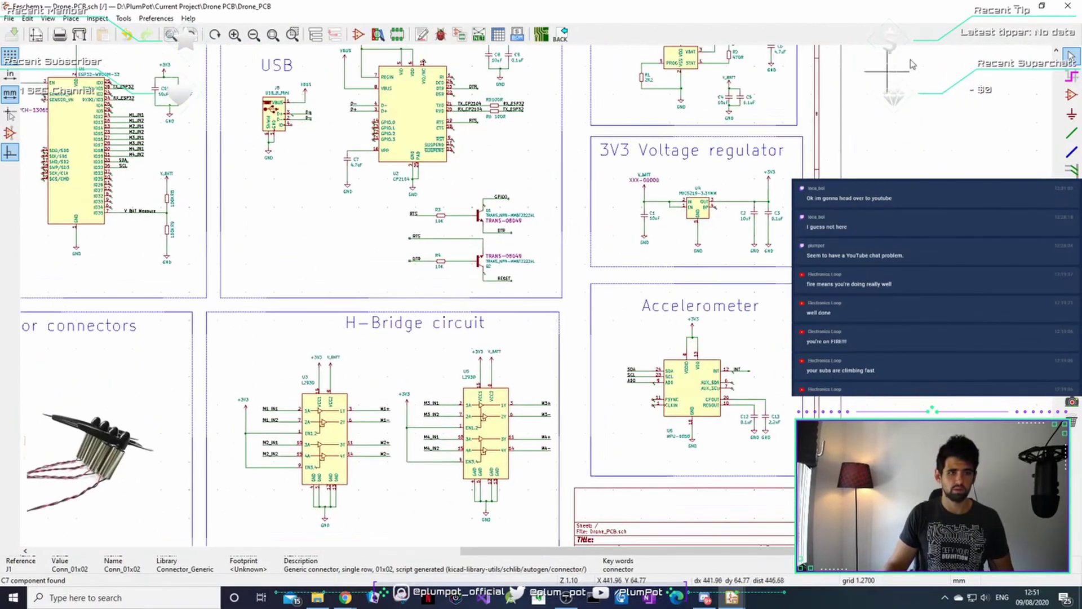
{"action": "left_click", "coordinate": [1015, 8]}
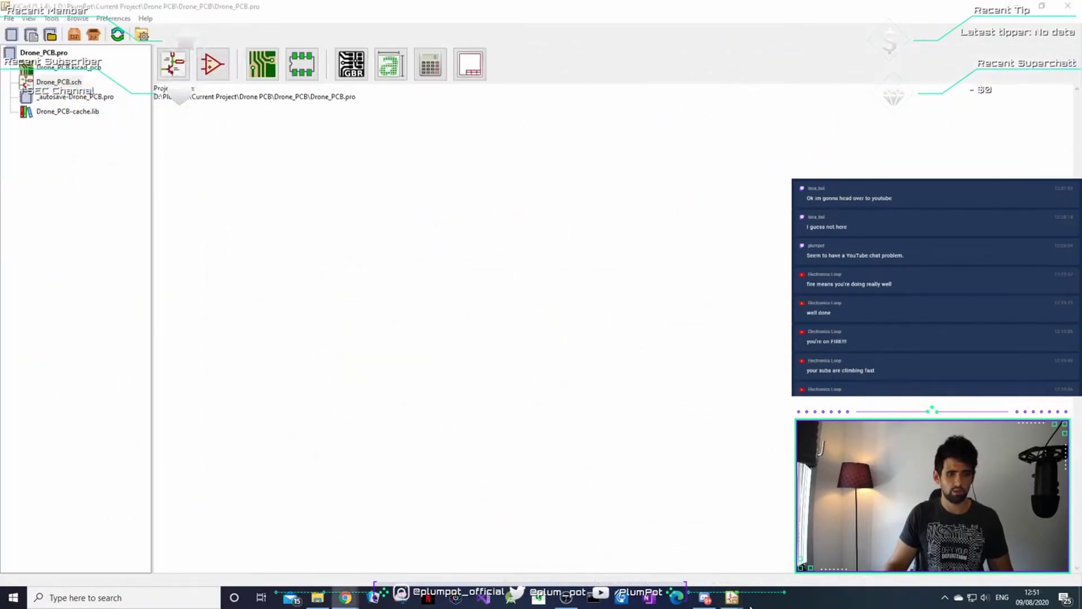
{"action": "mouse_move", "coordinate": [733, 598]}
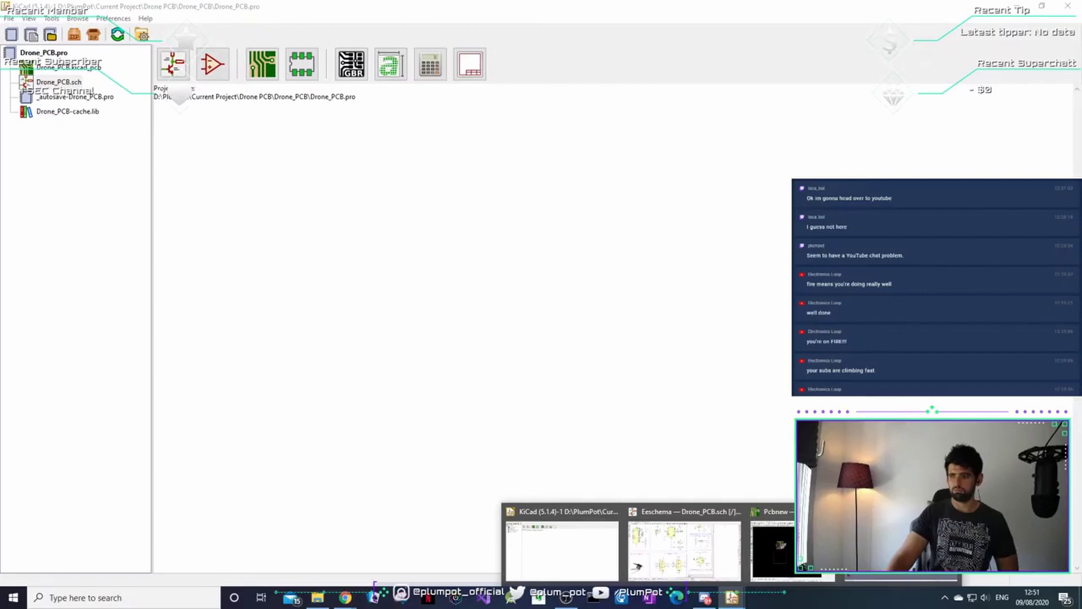
{"action": "left_click", "coordinate": [652, 277]}
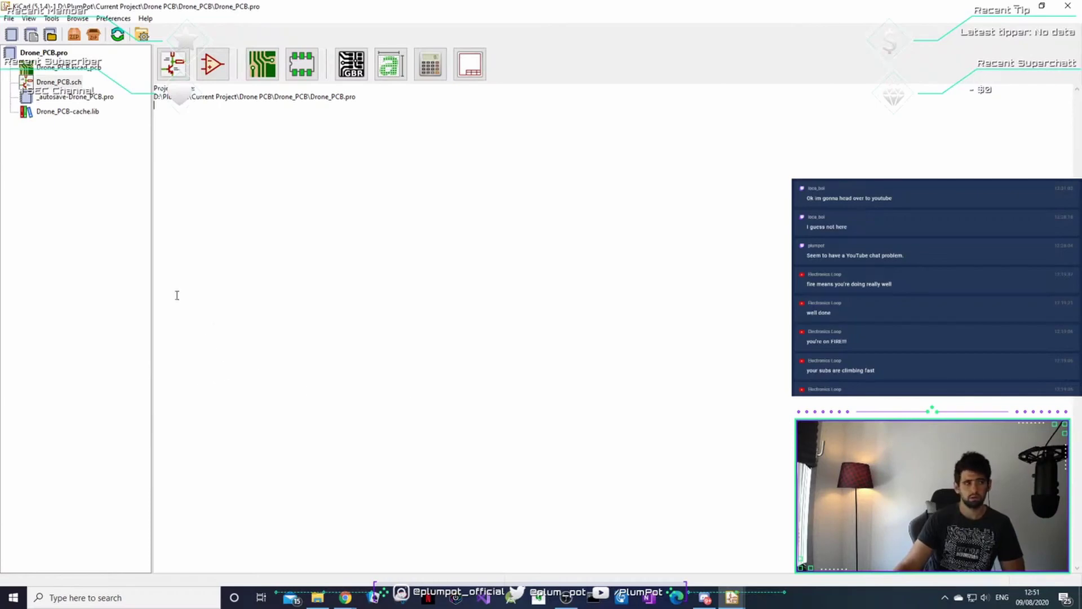
{"action": "mouse_move", "coordinate": [731, 598]}
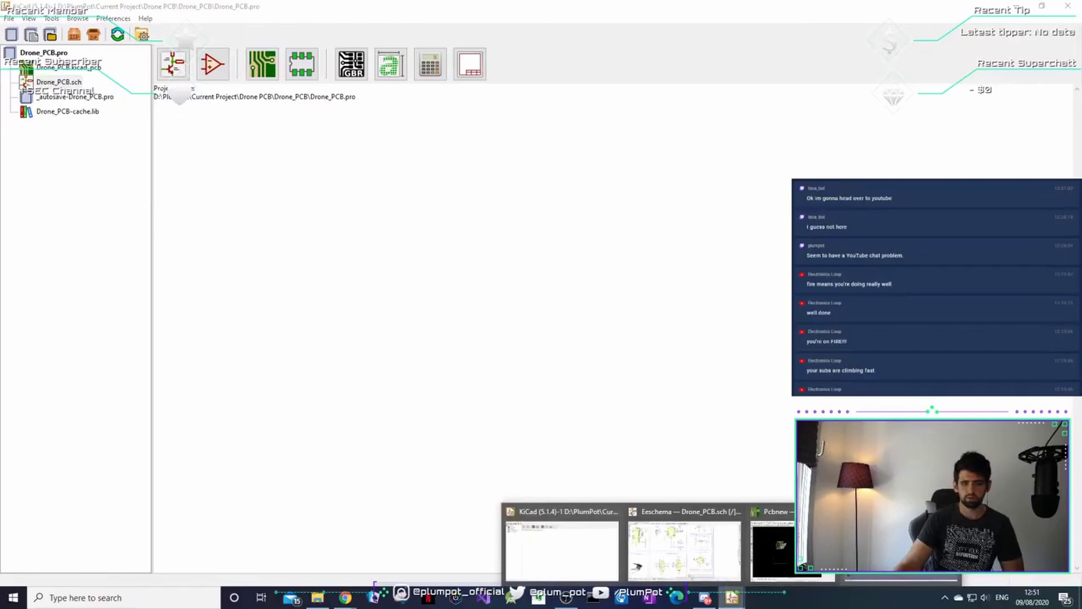
{"action": "left_click", "coordinate": [771, 532]}
{"action": "left_click", "coordinate": [1067, 6]}
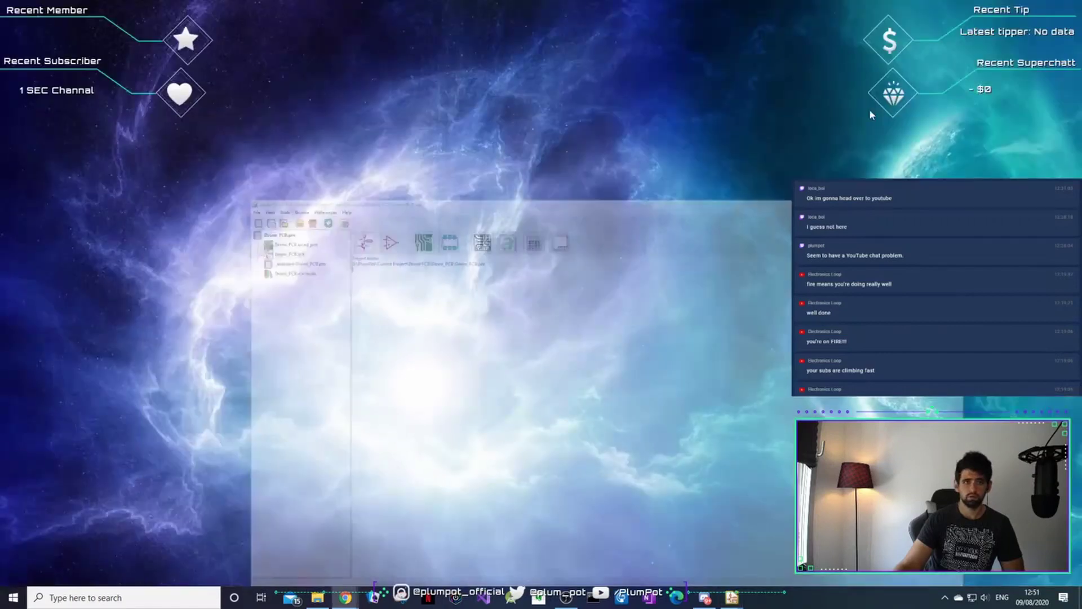
{"action": "left_click", "coordinate": [1018, 7]}
{"action": "mouse_move", "coordinate": [732, 597]}
{"action": "left_click", "coordinate": [742, 546]}
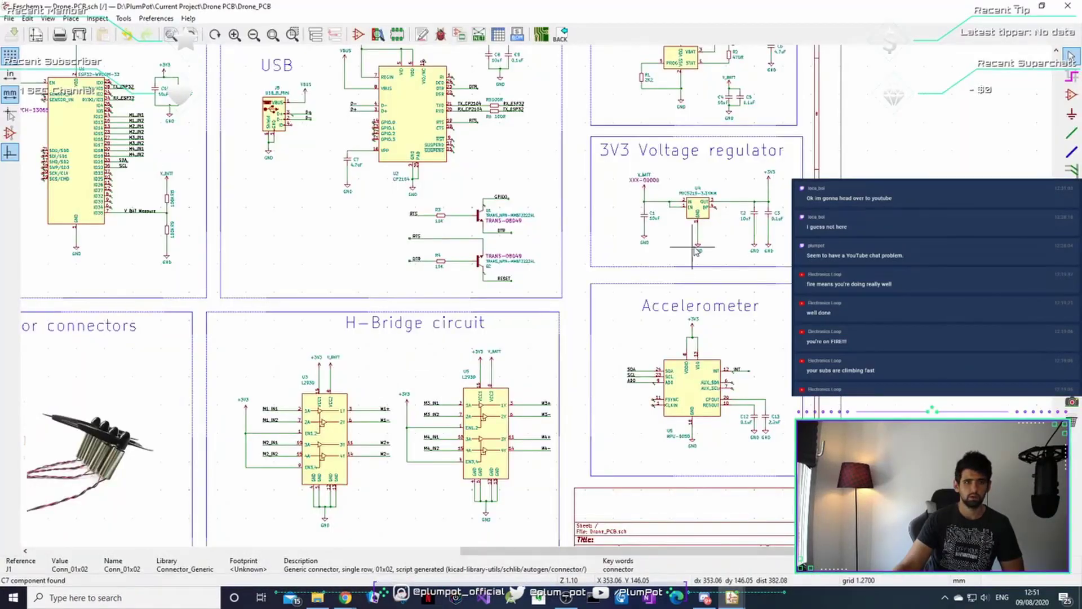
Examine the CP2104 USB IC section, especially transistors Q1 and Q2 with their RTS, DTR, GPIO0 and RESET connections.
{"action": "scroll", "coordinate": [537, 298], "scroll_direction": "up", "scroll_amount": 3}
{"action": "scroll", "coordinate": [537, 298], "scroll_direction": "down", "scroll_amount": 5}
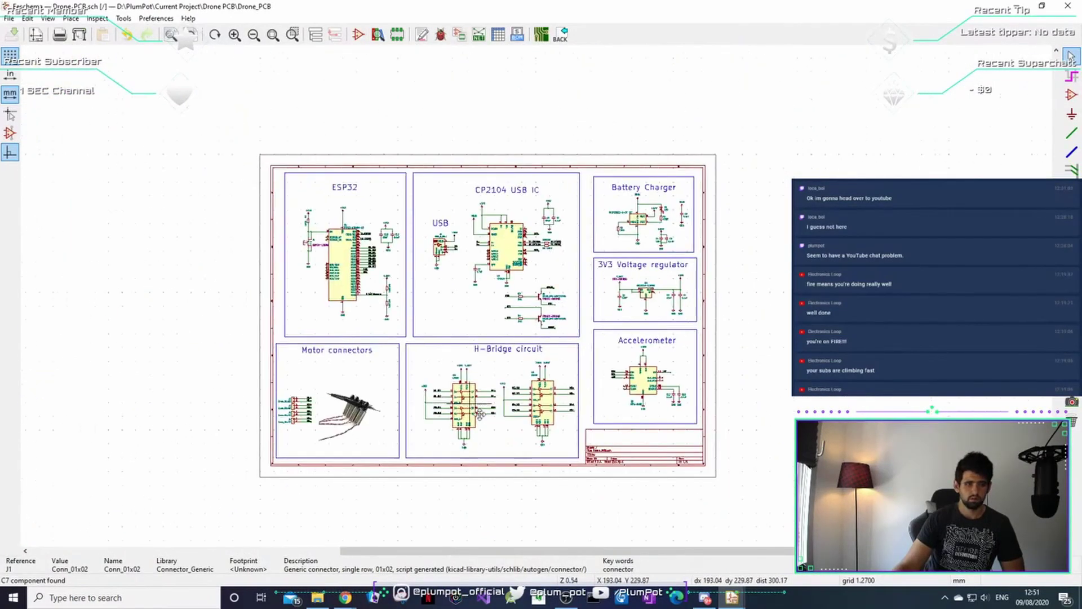
{"action": "scroll", "coordinate": [526, 361], "scroll_direction": "up", "scroll_amount": 5}
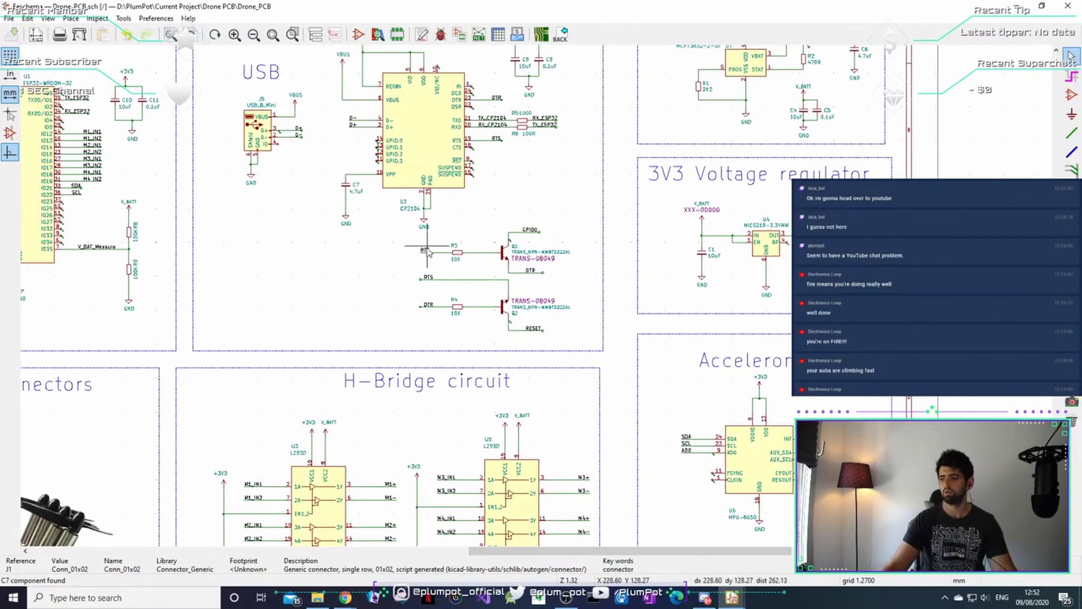
{"action": "middle_click_drag", "start_coordinate": [472, 255], "coordinate": [587, 279]}
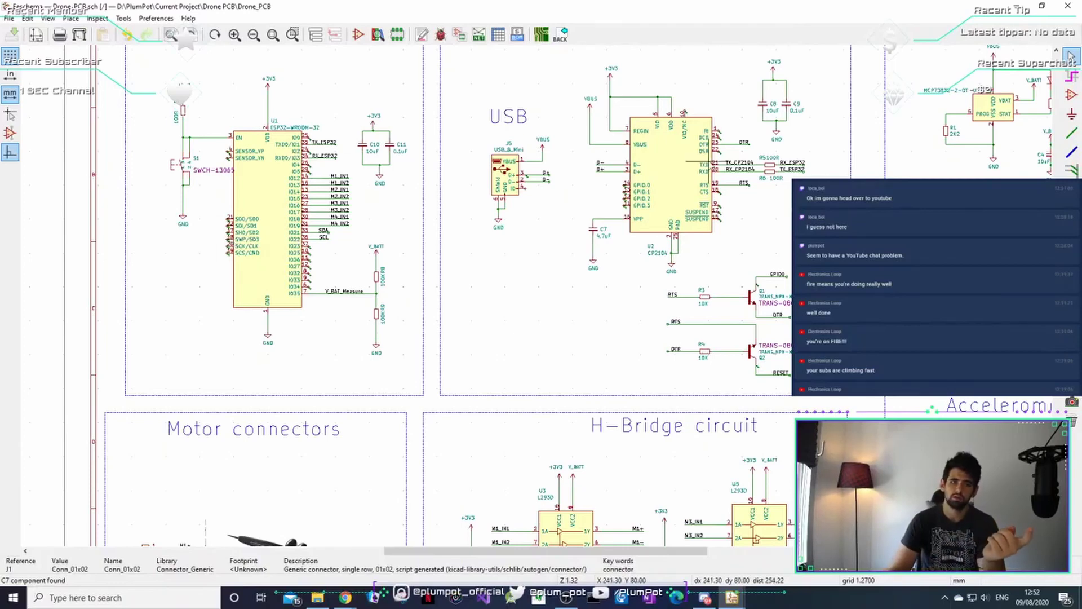
{"action": "middle_click_drag", "start_coordinate": [755, 162], "coordinate": [699, 225]}
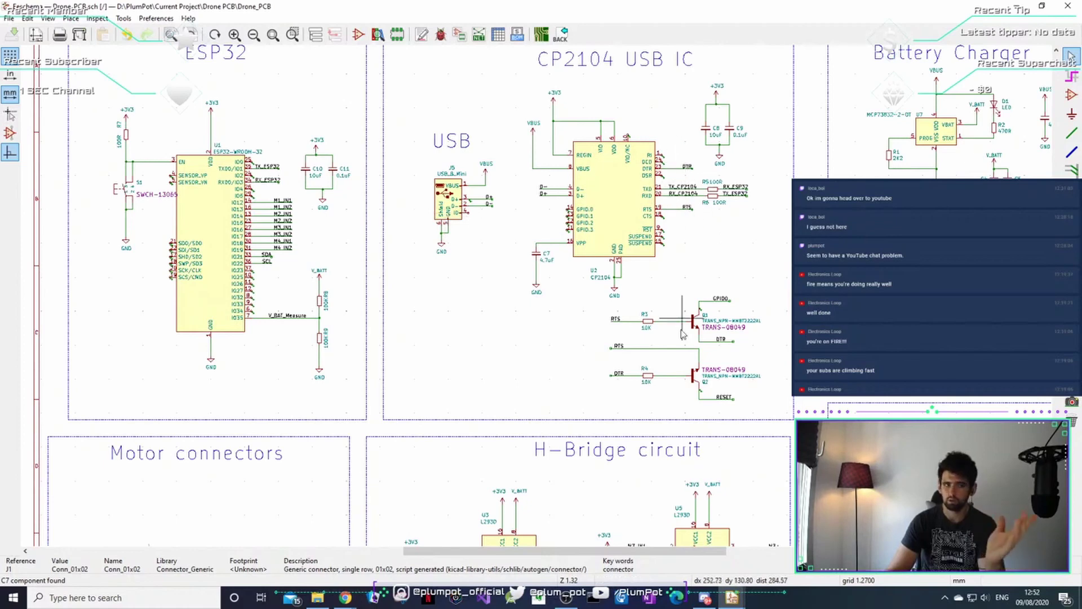
{"action": "scroll", "coordinate": [728, 307], "scroll_direction": "up", "scroll_amount": 3}
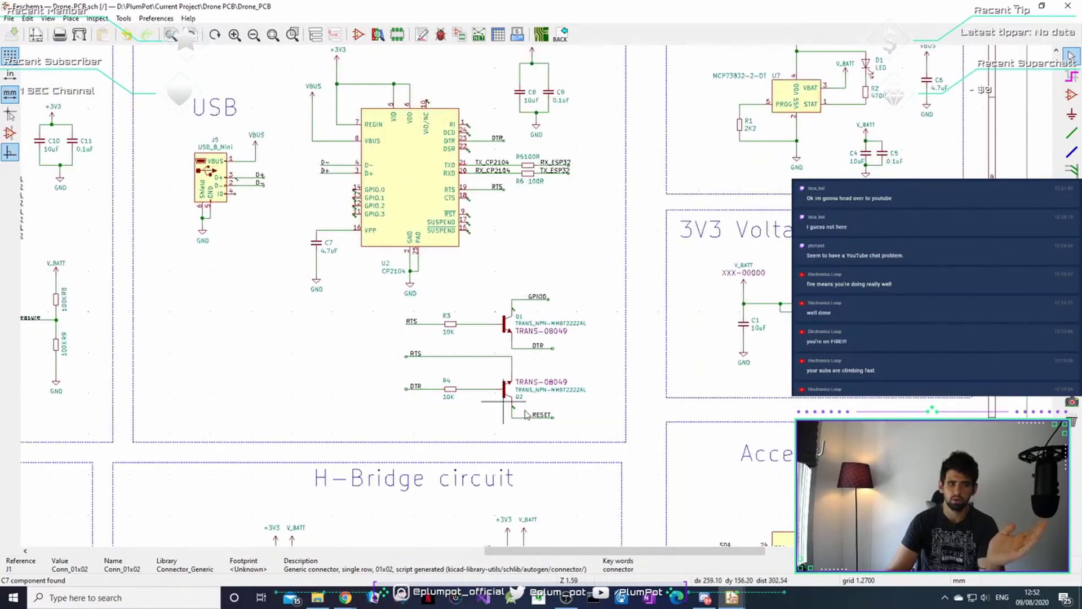
{"action": "scroll", "coordinate": [510, 394], "scroll_direction": "down", "scroll_amount": 1}
{"action": "scroll", "coordinate": [581, 242], "scroll_direction": "up", "scroll_amount": 2}
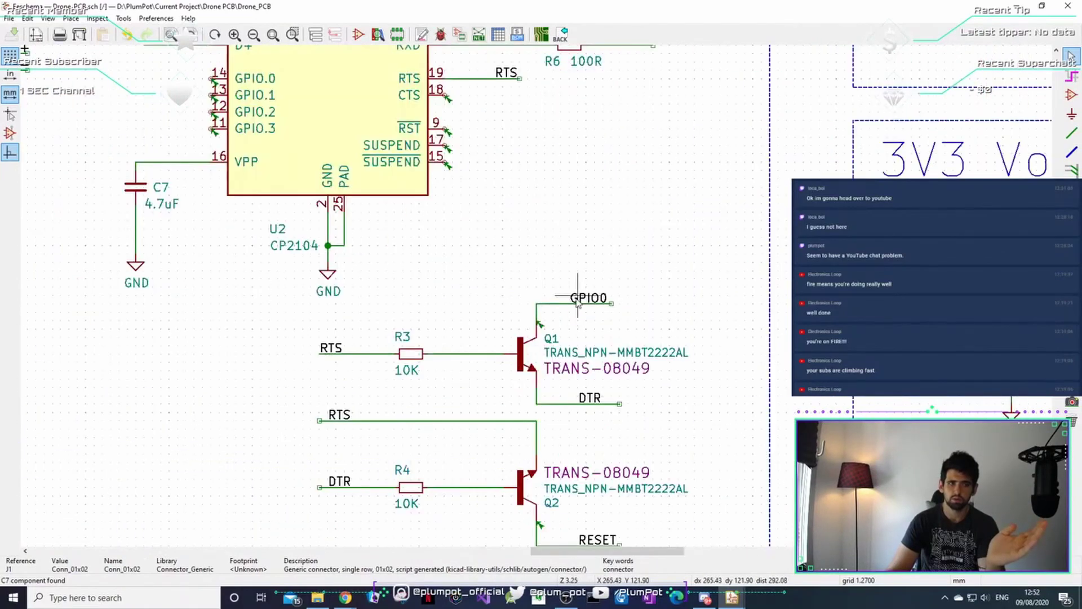
{"action": "scroll", "coordinate": [619, 420], "scroll_direction": "up", "scroll_amount": 2}
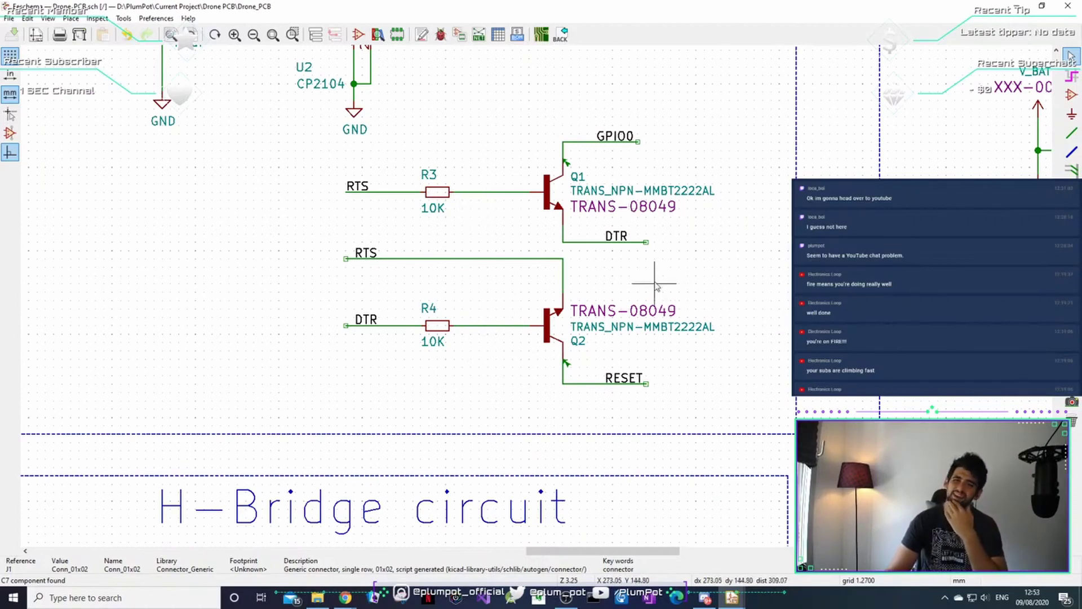
{"action": "scroll", "coordinate": [536, 294], "scroll_direction": "down", "scroll_amount": 3}
{"action": "scroll", "coordinate": [332, 386], "scroll_direction": "down", "scroll_amount": 1}
Inspect the four motor connectors J1 to J4 and their reference picture, and review the whole schematic sheet.
{"action": "middle_click_drag", "start_coordinate": [316, 435], "coordinate": [437, 337]}
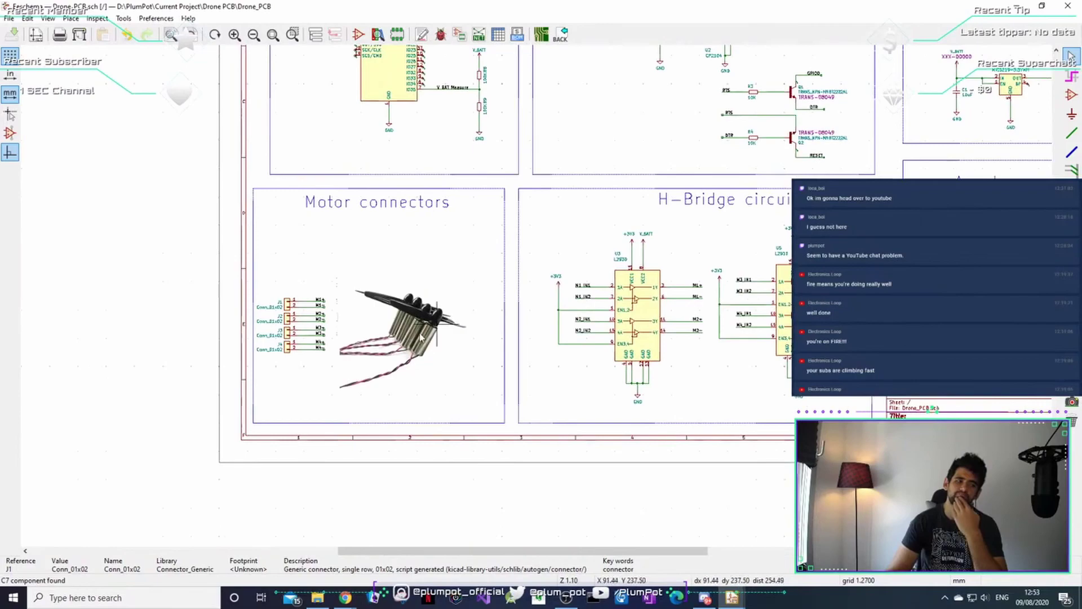
{"action": "scroll", "coordinate": [417, 338], "scroll_direction": "up", "scroll_amount": 3}
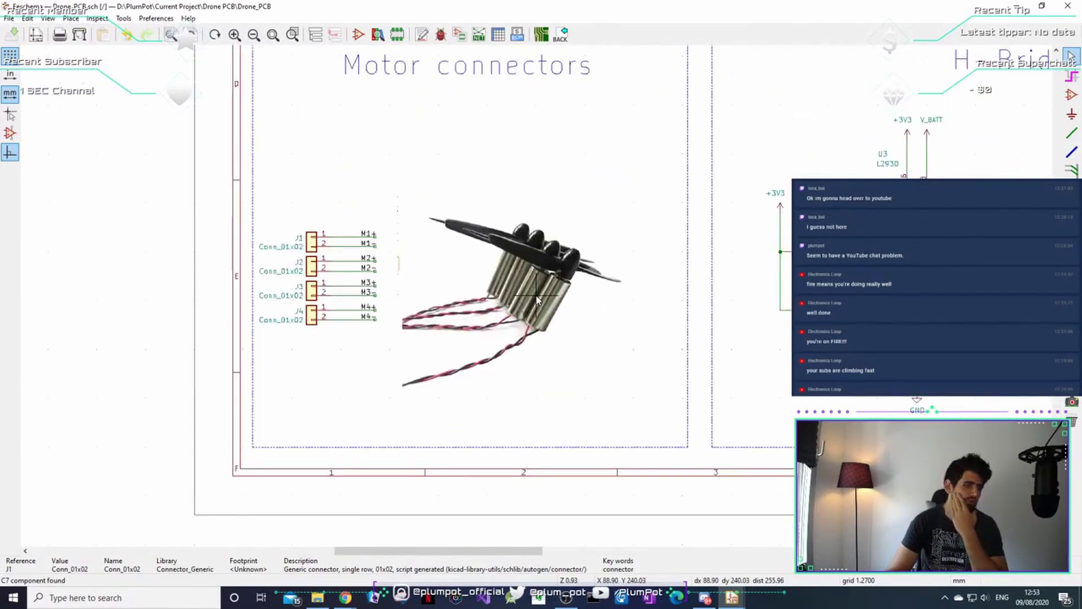
{"action": "scroll", "coordinate": [536, 299], "scroll_direction": "down", "scroll_amount": 3}
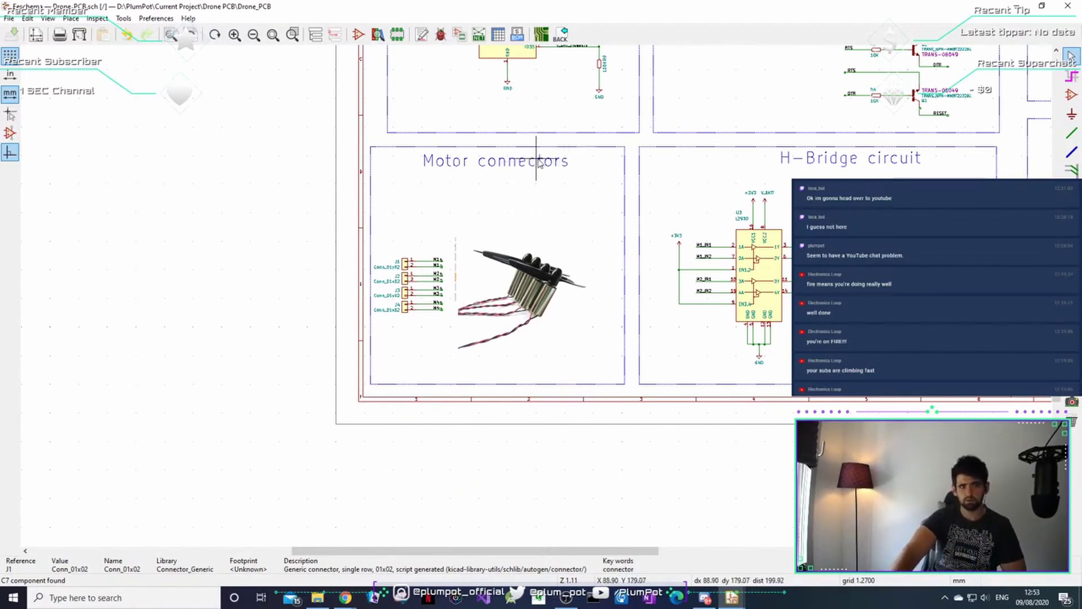
{"action": "scroll", "coordinate": [591, 224], "scroll_direction": "down", "scroll_amount": 1}
{"action": "scroll", "coordinate": [522, 247], "scroll_direction": "down", "scroll_amount": 2}
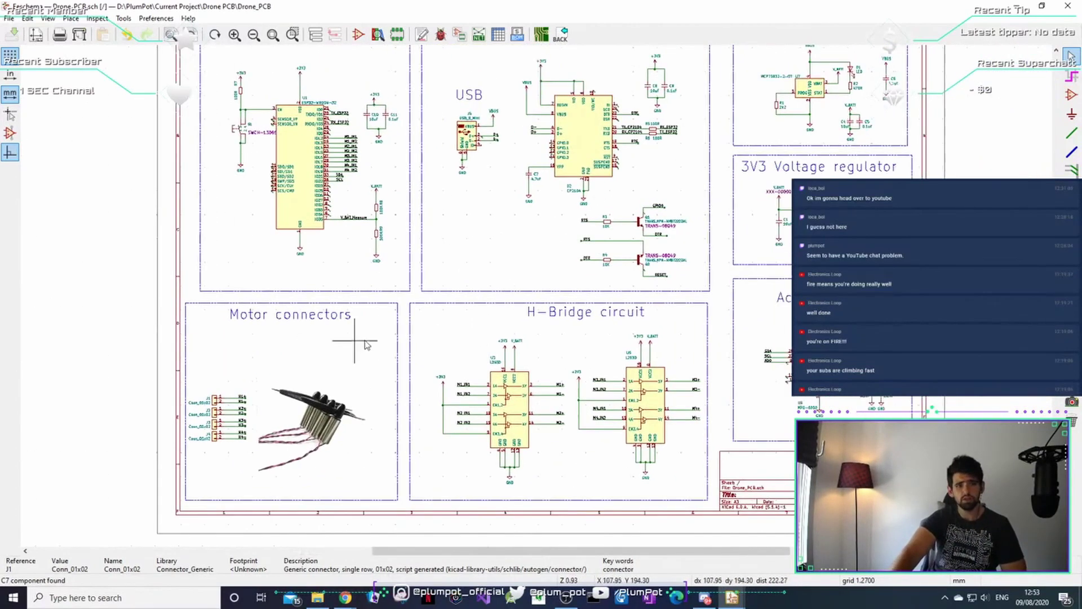
{"action": "middle_click_drag", "start_coordinate": [548, 295], "coordinate": [561, 263]}
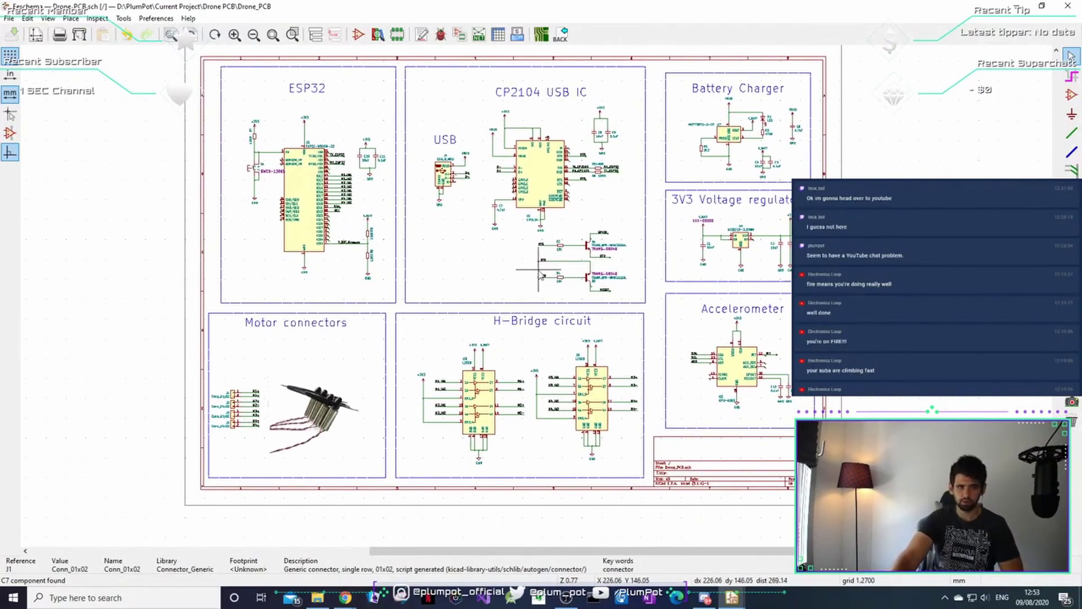
{"action": "middle_click_drag", "start_coordinate": [526, 271], "coordinate": [548, 270]}
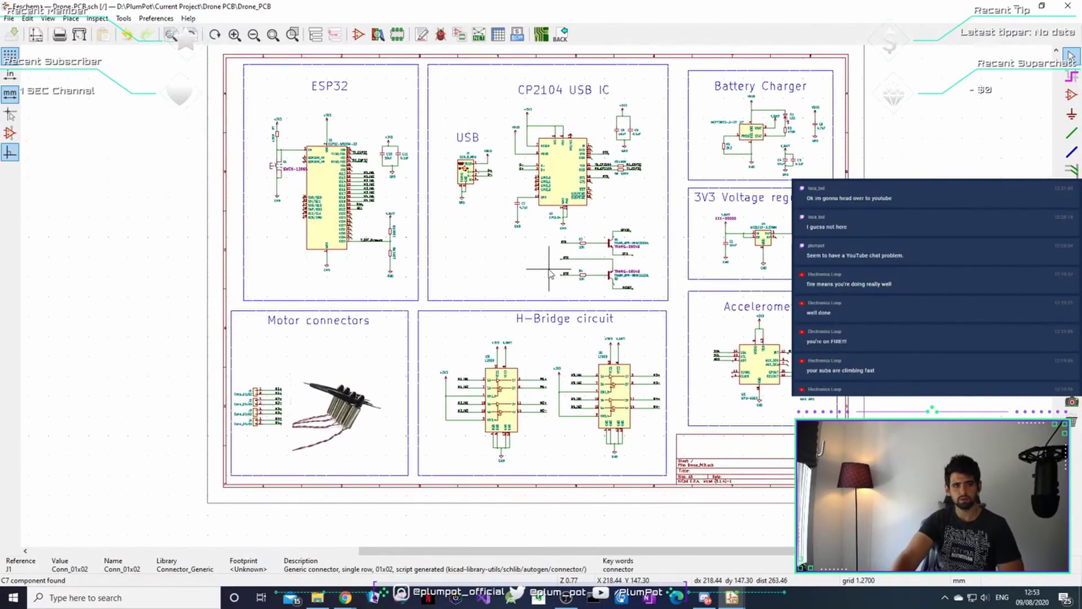
Switch to the PCB layout and place the ESP32-WROOM-32 footprint inside the board outline, with its antenna keep-out zone just below the upper edge.
{"action": "key", "text": "alt+Tab"}
{"action": "left_click", "coordinate": [354, 341]}
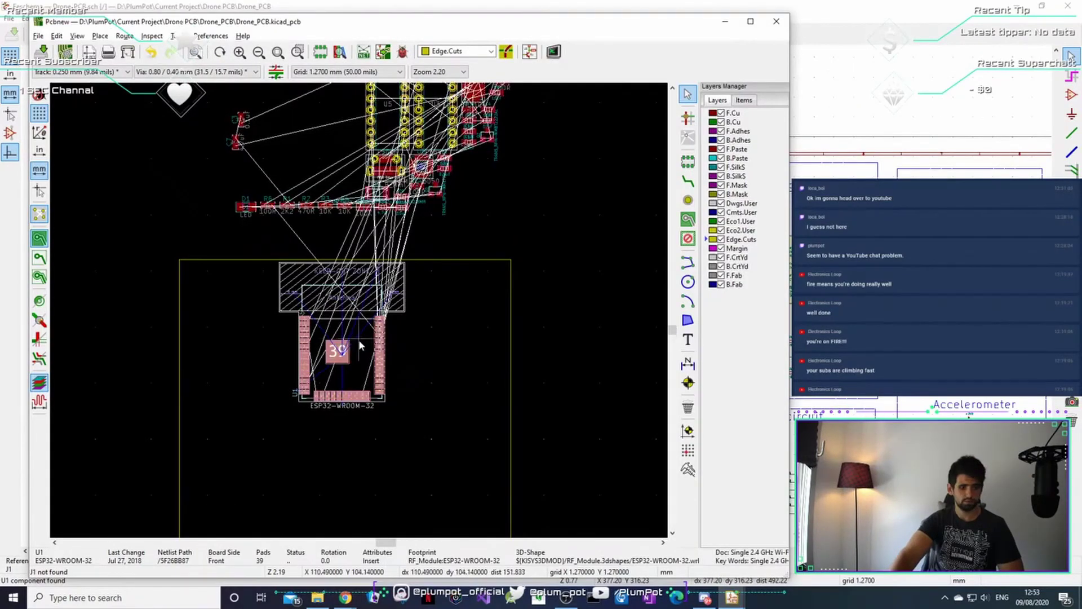
{"action": "scroll", "coordinate": [360, 330], "scroll_direction": "up", "scroll_amount": 3}
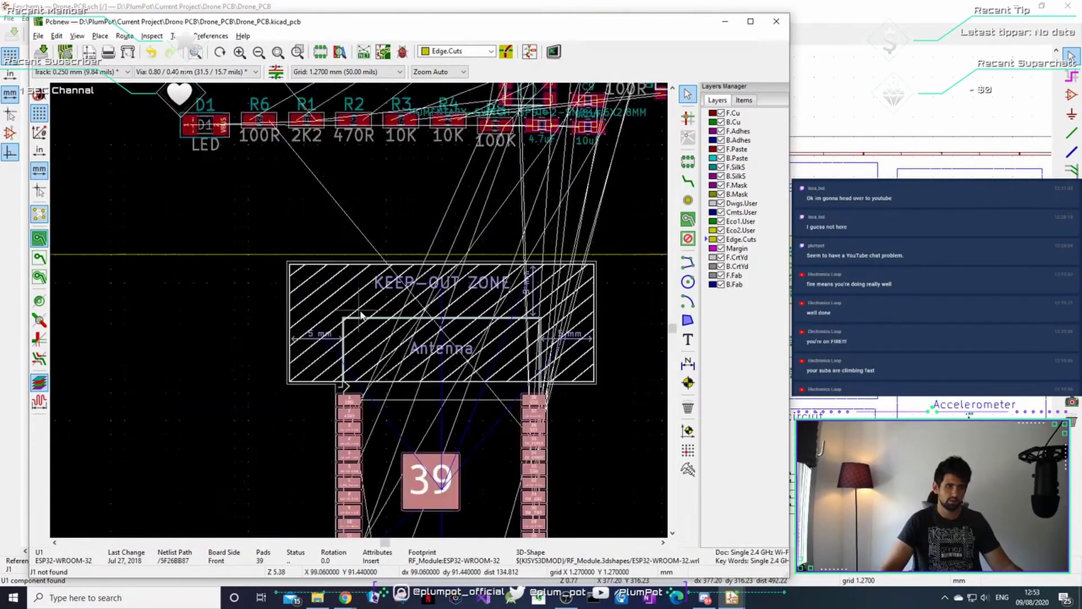
{"action": "middle_click_drag", "start_coordinate": [491, 299], "coordinate": [406, 292]}
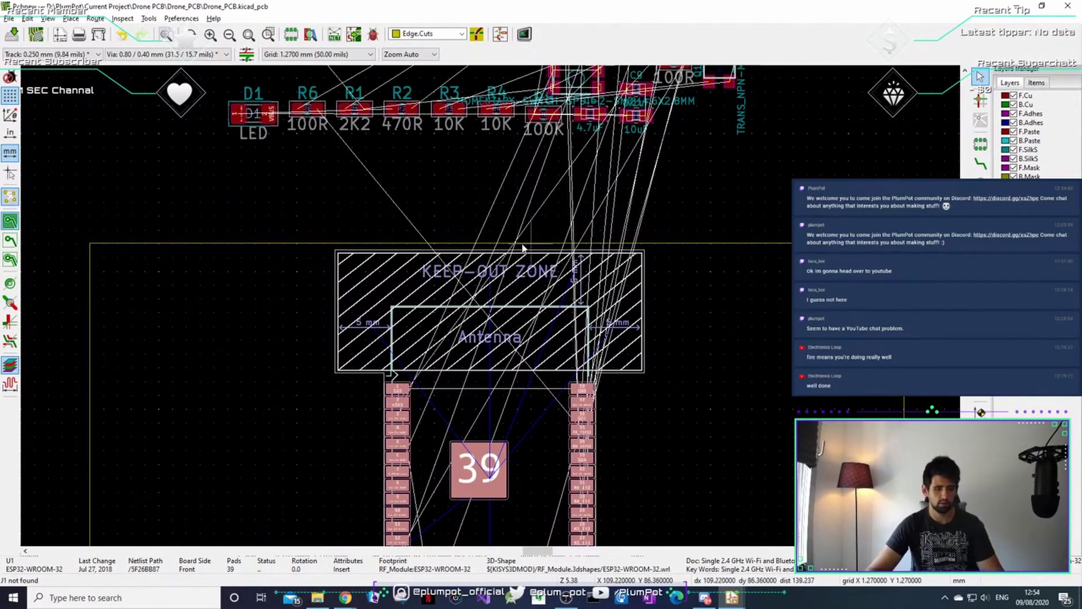
Inspect the ESP32 module's placement and antenna on the board in the 3D viewer, and return to the PCB layout.
{"action": "key", "text": "alt+3"}
{"action": "left_click_drag", "start_coordinate": [537, 197], "coordinate": [516, 191]}
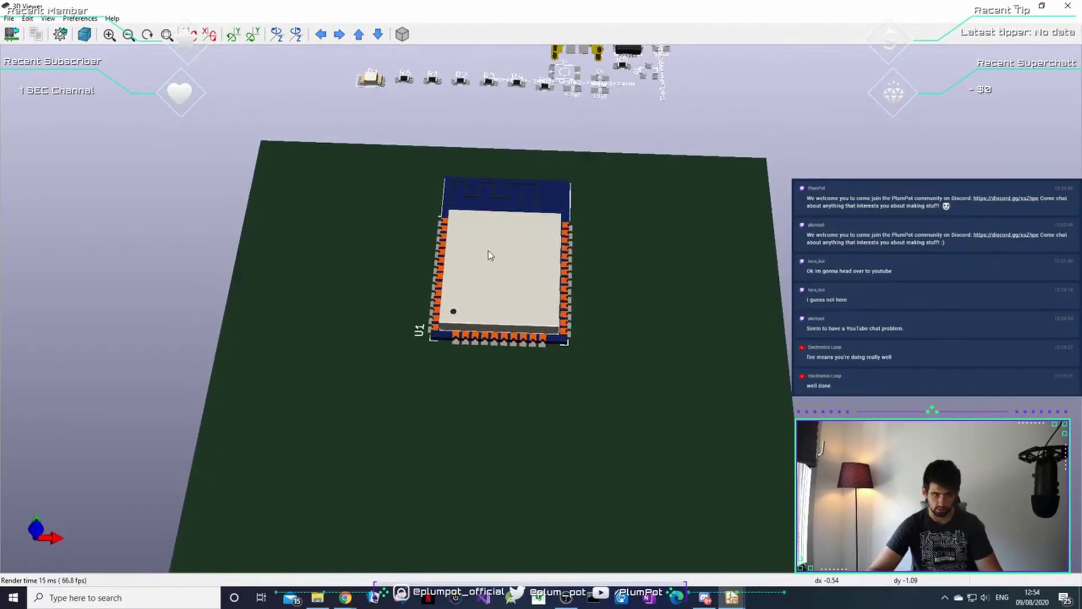
{"action": "left_click_drag", "start_coordinate": [495, 275], "coordinate": [435, 233]}
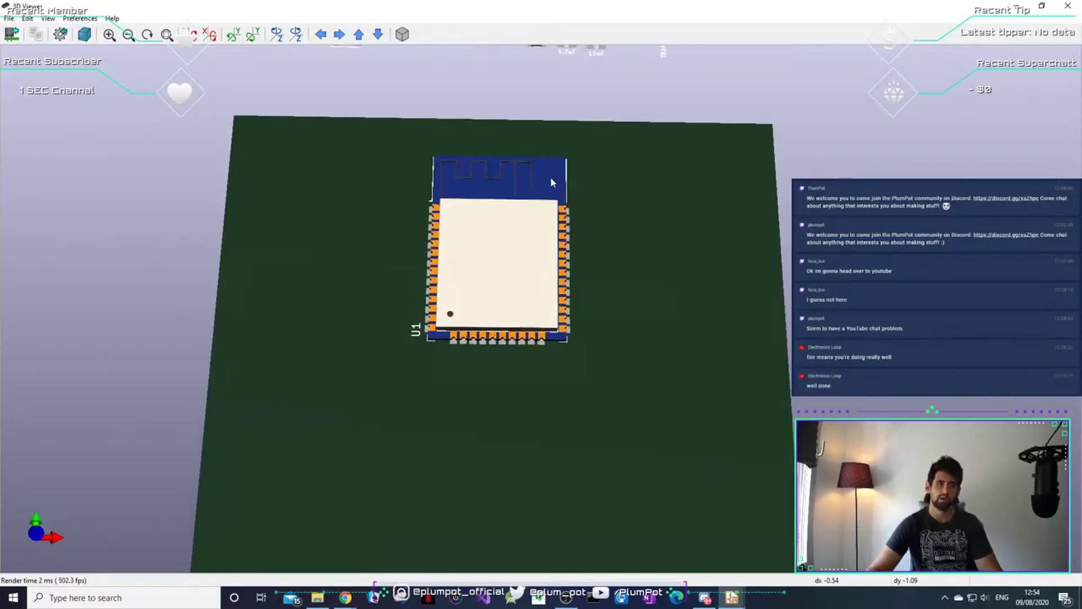
{"action": "left_click_drag", "start_coordinate": [551, 179], "coordinate": [775, 47]}
{"action": "left_click", "coordinate": [1016, 11]}
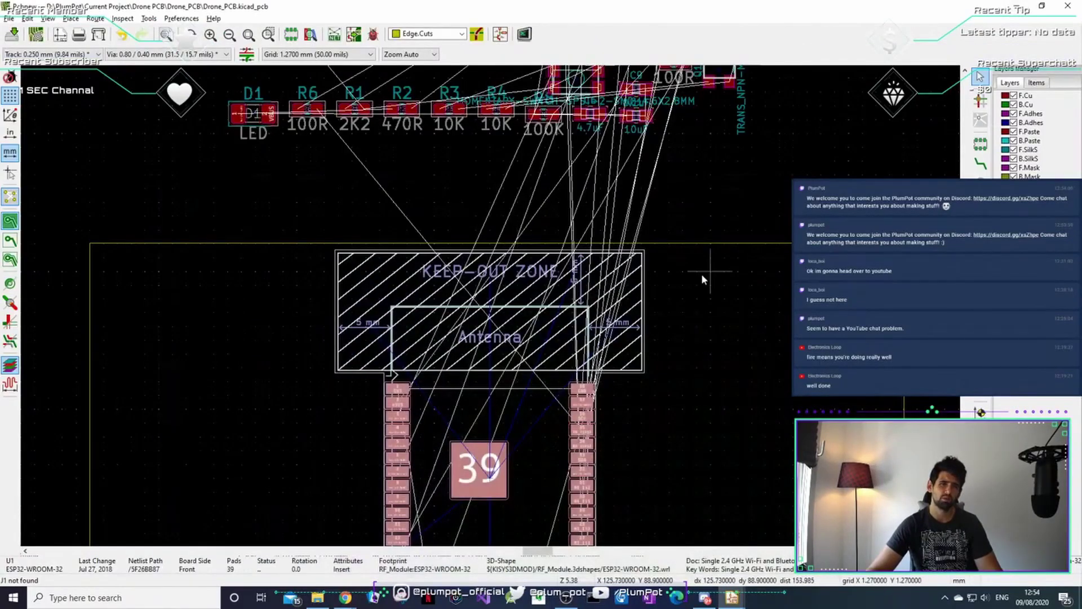
Try the ESP32 module at several positions across the board's upper edge to compare how its antenna keep-out zone fits.
{"action": "left_click_drag", "start_coordinate": [490, 482], "coordinate": [502, 473]}
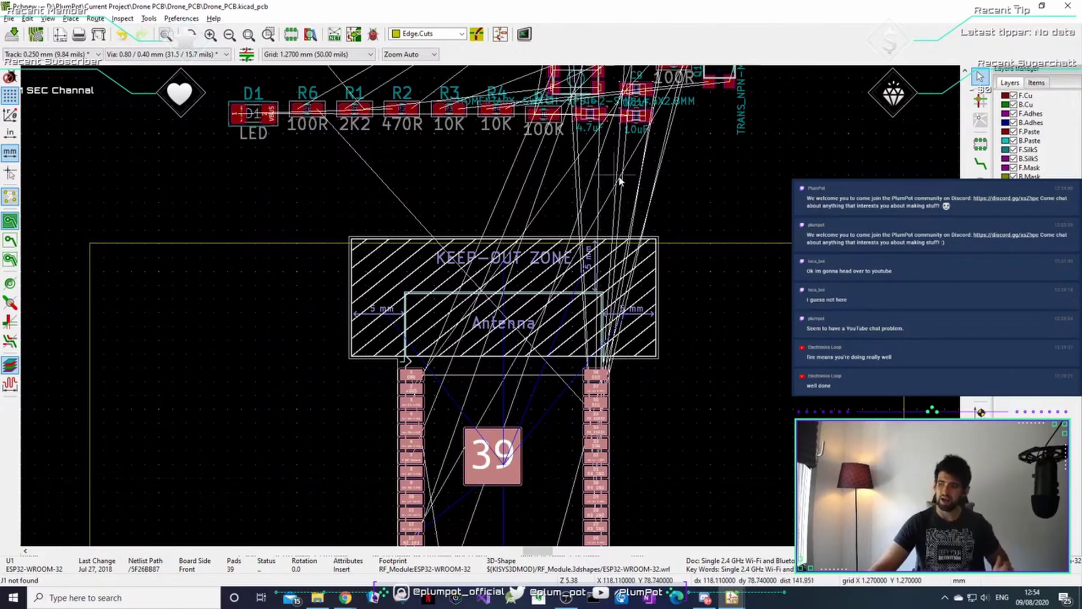
{"action": "scroll", "coordinate": [547, 259], "scroll_direction": "down", "scroll_amount": 1}
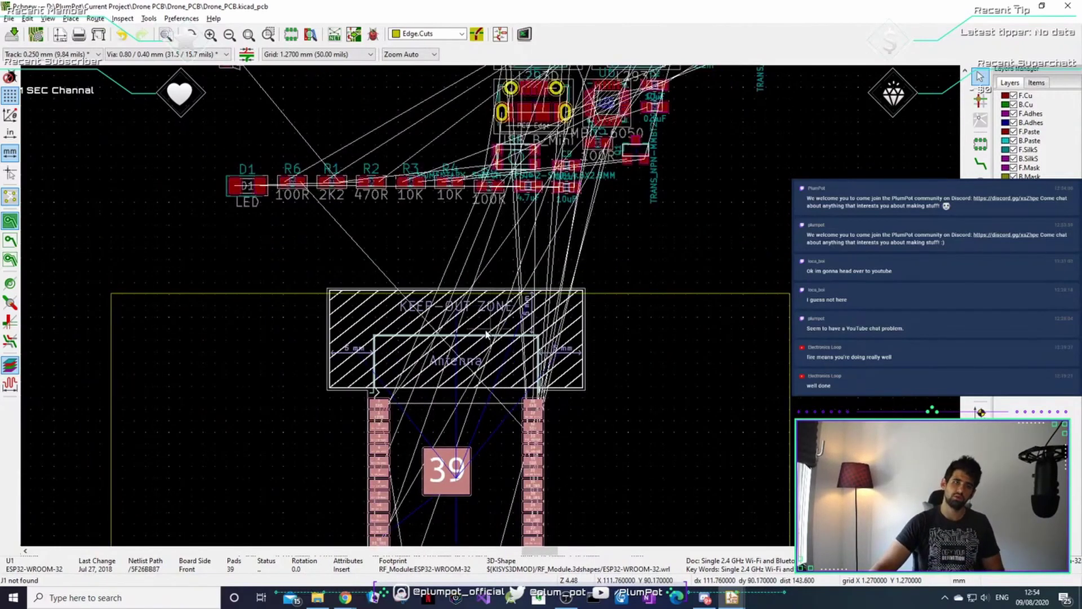
{"action": "middle_click_drag", "start_coordinate": [490, 343], "coordinate": [490, 291]}
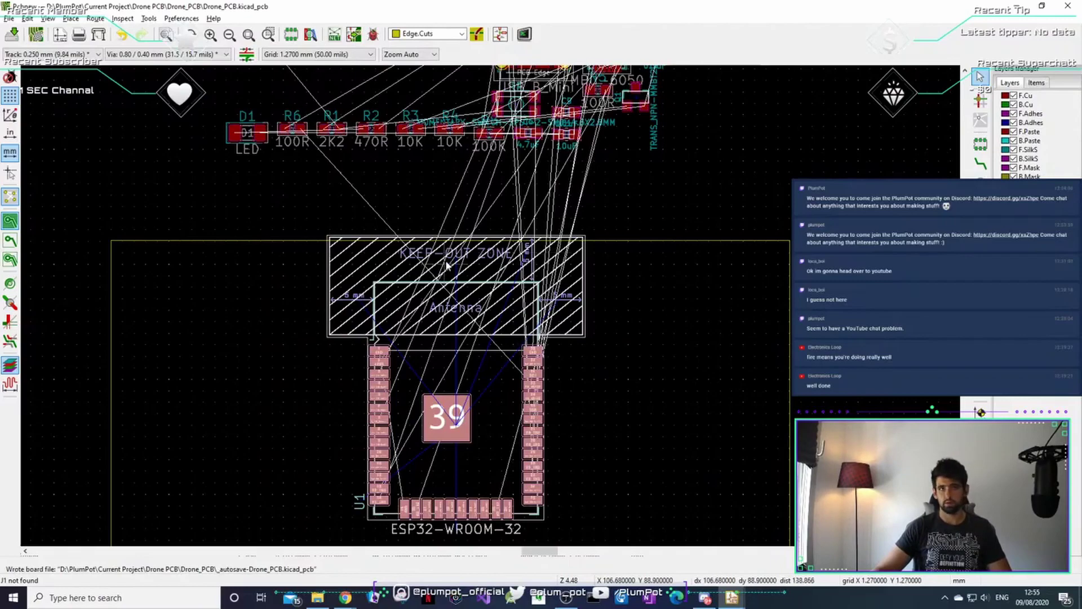
{"action": "middle_click_drag", "start_coordinate": [479, 312], "coordinate": [471, 297]}
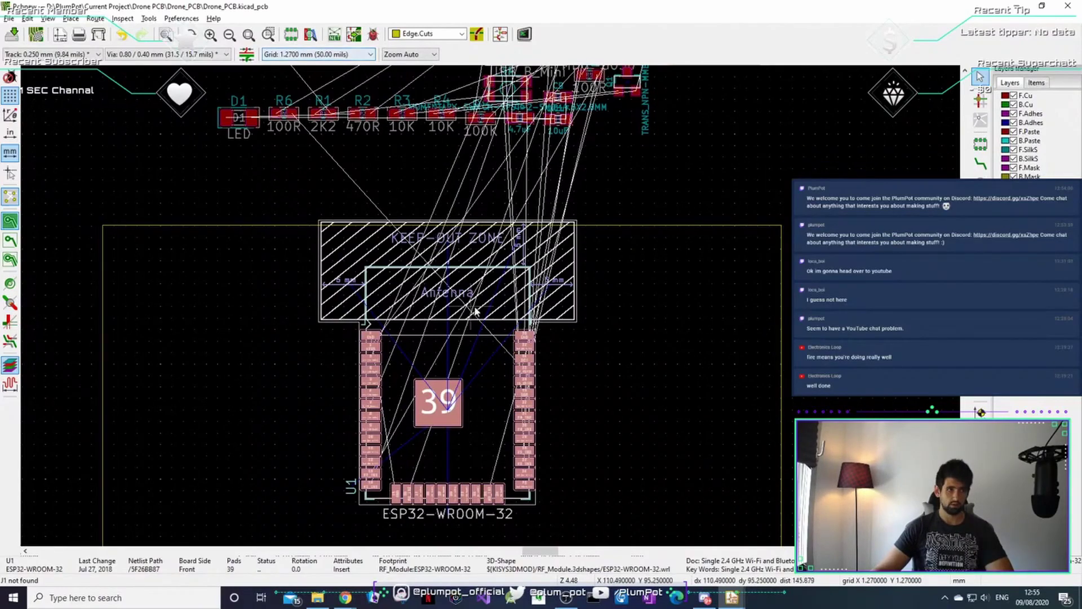
{"action": "left_click_drag", "start_coordinate": [474, 309], "coordinate": [444, 420]}
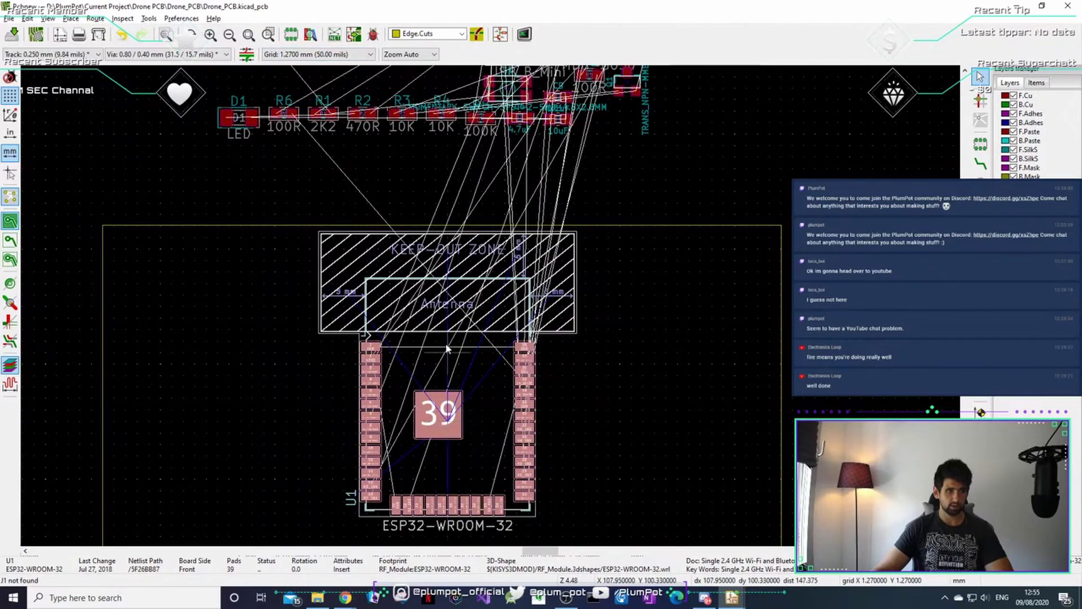
{"action": "scroll", "coordinate": [443, 423], "scroll_direction": "up", "scroll_amount": 3}
{"action": "scroll", "coordinate": [444, 423], "scroll_direction": "down", "scroll_amount": 3}
{"action": "scroll", "coordinate": [491, 310], "scroll_direction": "up", "scroll_amount": 2}
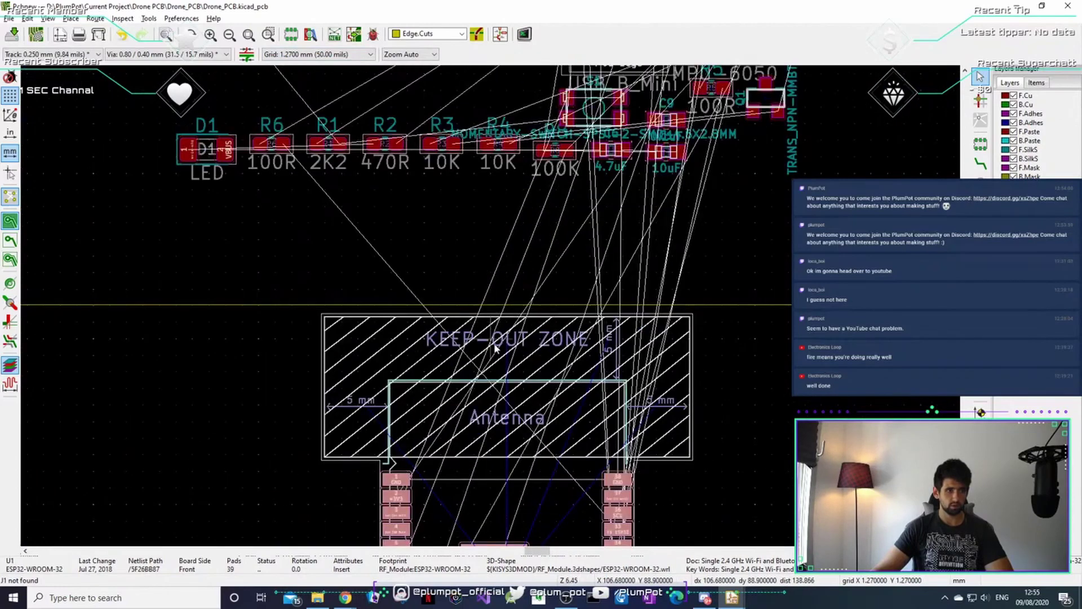
{"action": "left_click_drag", "start_coordinate": [494, 343], "coordinate": [505, 395]}
{"action": "scroll", "coordinate": [490, 333], "scroll_direction": "down", "scroll_amount": 5}
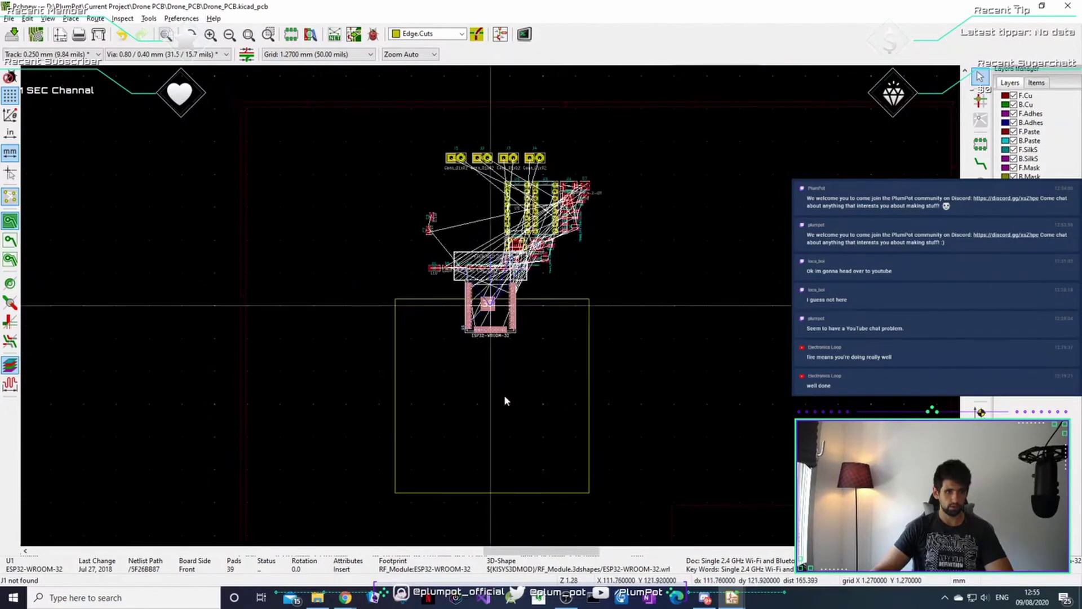
{"action": "scroll", "coordinate": [506, 400], "scroll_direction": "up", "scroll_amount": 3}
Set the grid to 0.2540 mm (10.00 mils) and move the ESP32 module up so its antenna end meets the board's upper edge.
{"action": "left_click", "coordinate": [355, 54]}
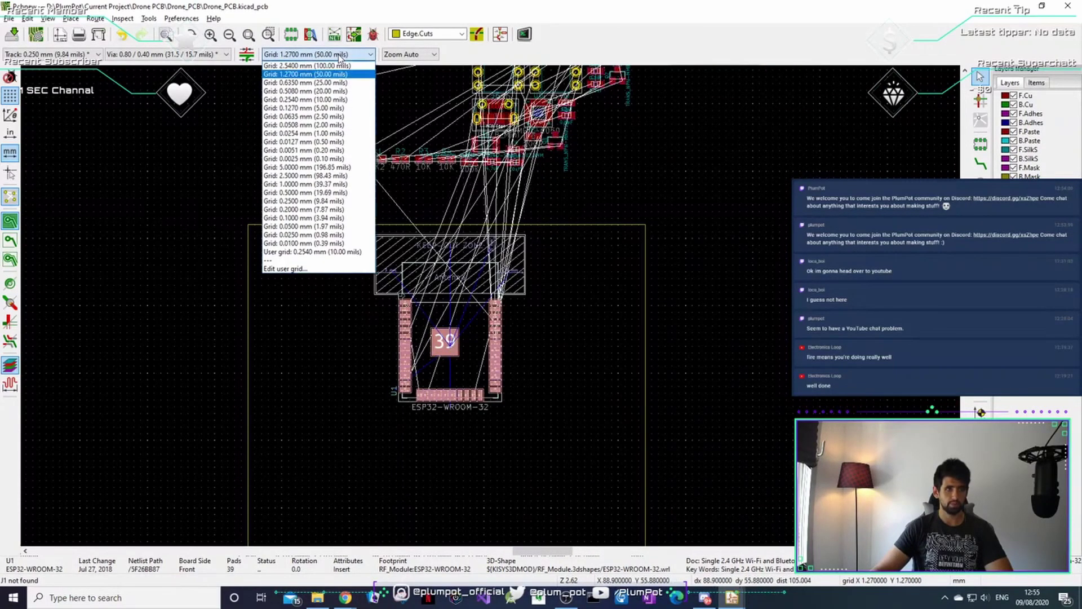
{"action": "left_click", "coordinate": [345, 99]}
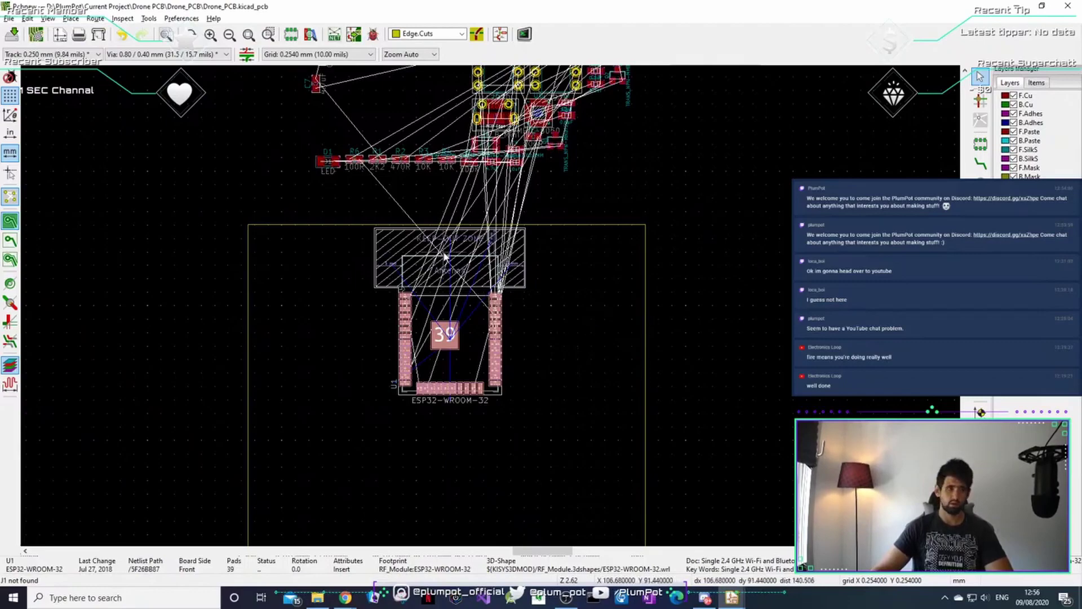
{"action": "scroll", "coordinate": [447, 251], "scroll_direction": "up", "scroll_amount": 2}
{"action": "scroll", "coordinate": [468, 360], "scroll_direction": "up", "scroll_amount": 1}
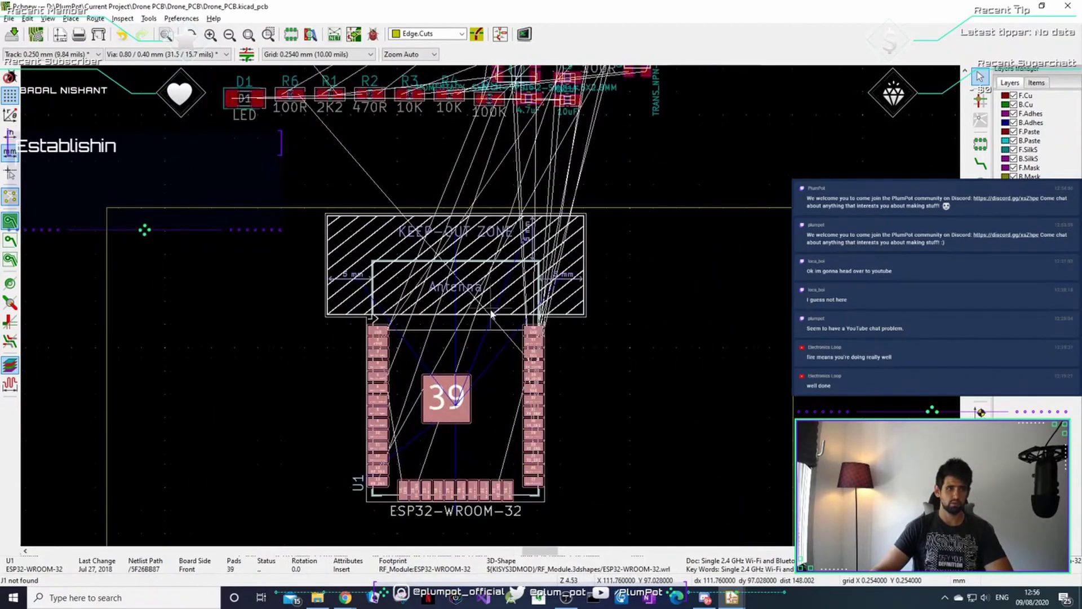
{"action": "left_click_drag", "start_coordinate": [460, 403], "coordinate": [462, 355]}
Place motor connector J1 in the board's upper-left corner and J2 in its upper-right corner.
{"action": "scroll", "coordinate": [448, 360], "scroll_direction": "down", "scroll_amount": 5}
{"action": "left_click_drag", "start_coordinate": [376, 111], "coordinate": [326, 319]}
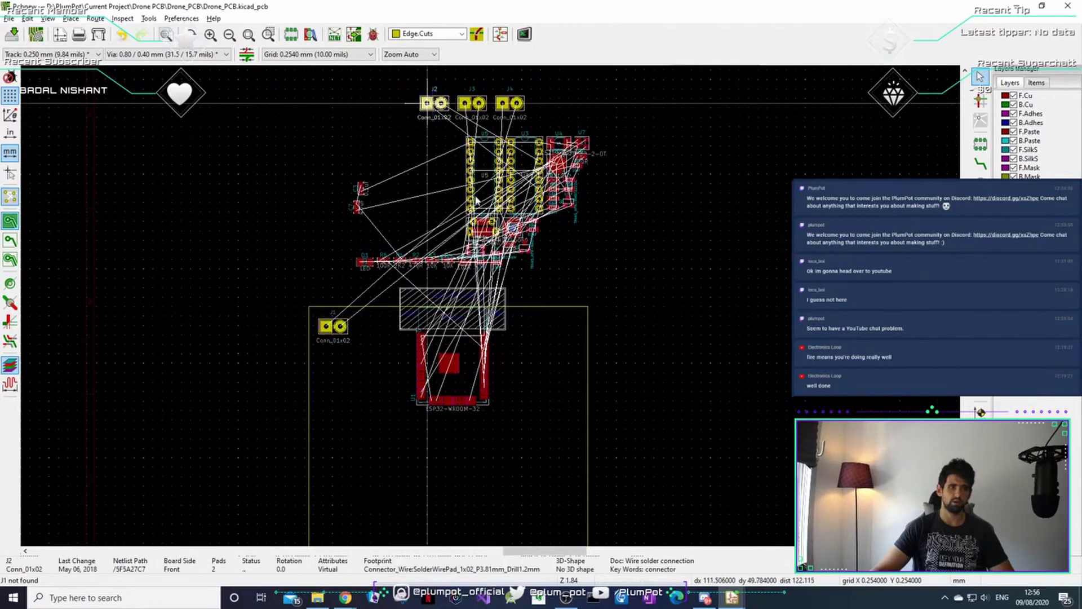
{"action": "left_click_drag", "start_coordinate": [427, 103], "coordinate": [559, 327]}
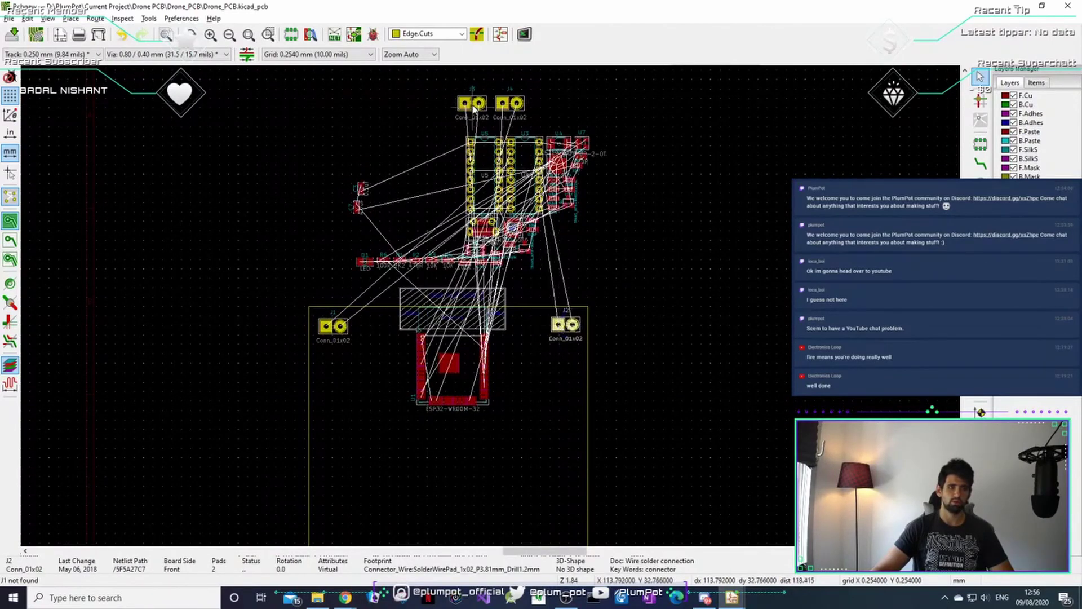
Move motor connector J3 from above the board into the board outline's lower-left corner.
{"action": "left_click", "coordinate": [484, 86]}
{"action": "scroll", "coordinate": [461, 109], "scroll_direction": "up", "scroll_amount": 2, "text": "shift"}
{"action": "left_click_drag", "start_coordinate": [471, 122], "coordinate": [350, 485]}
{"action": "key", "text": "F4"}
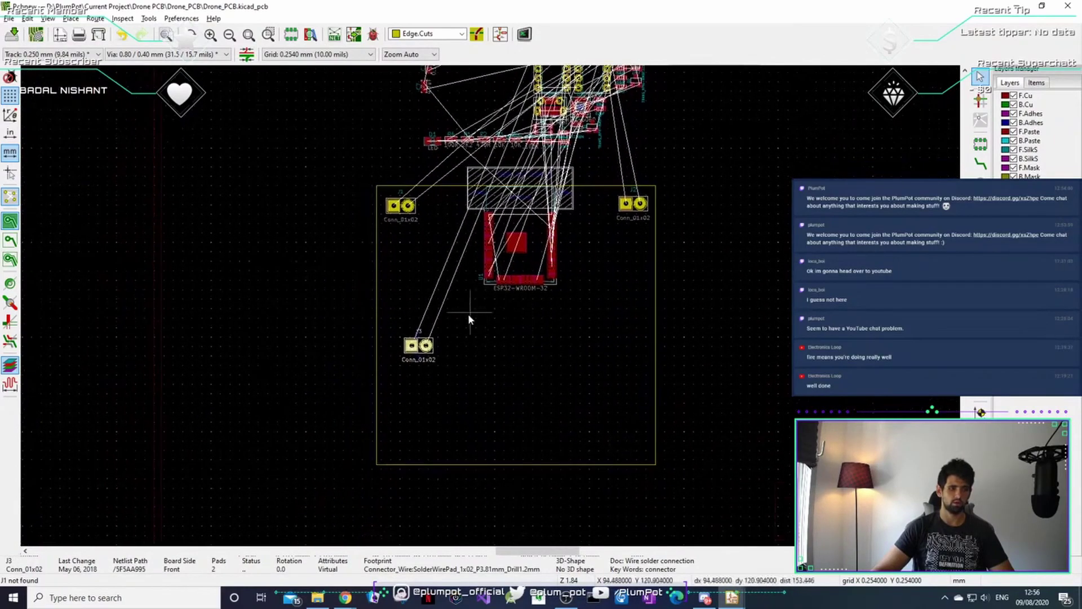
{"action": "left_click_drag", "start_coordinate": [418, 346], "coordinate": [390, 451]}
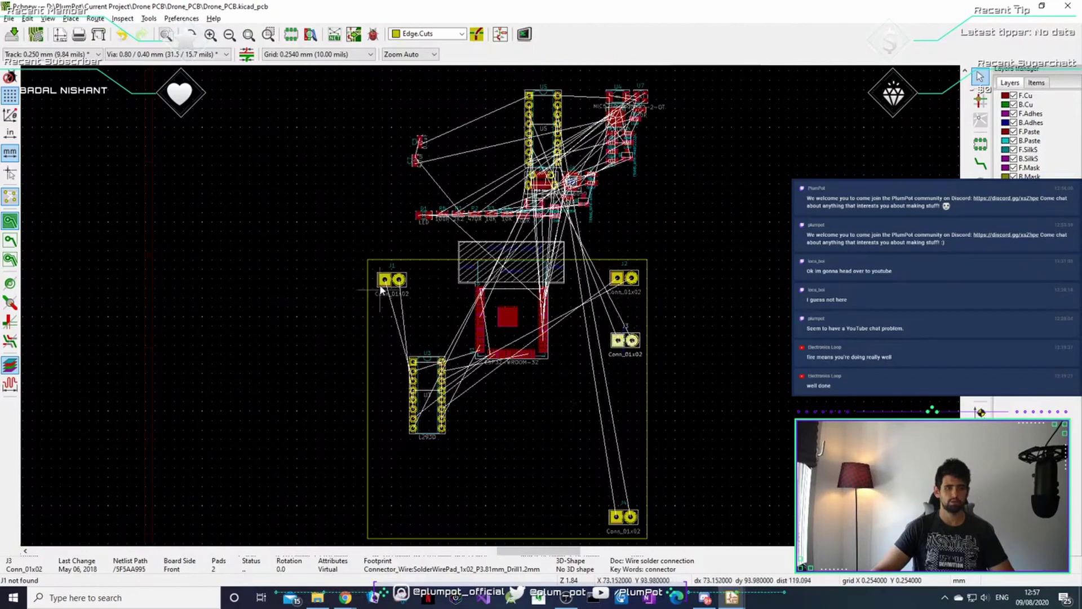
{"action": "left_click", "coordinate": [622, 286]}
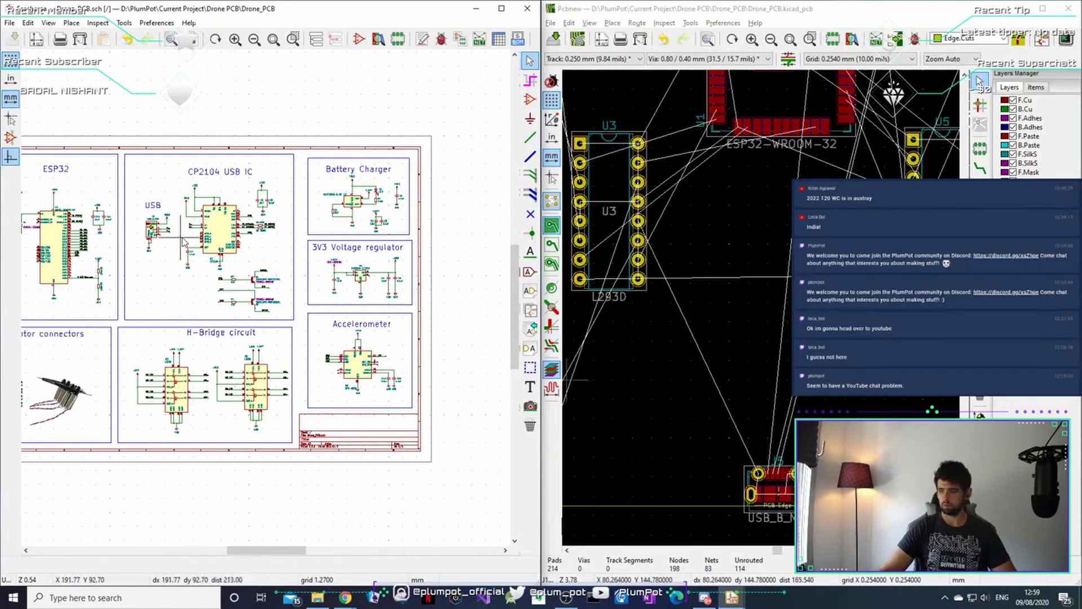
Select the USB_B_Mini connector J5 in the schematic to locate its footprint on the board.
{"action": "scroll", "coordinate": [189, 225], "scroll_direction": "up", "scroll_amount": 6}
{"action": "left_click", "coordinate": [190, 221]}
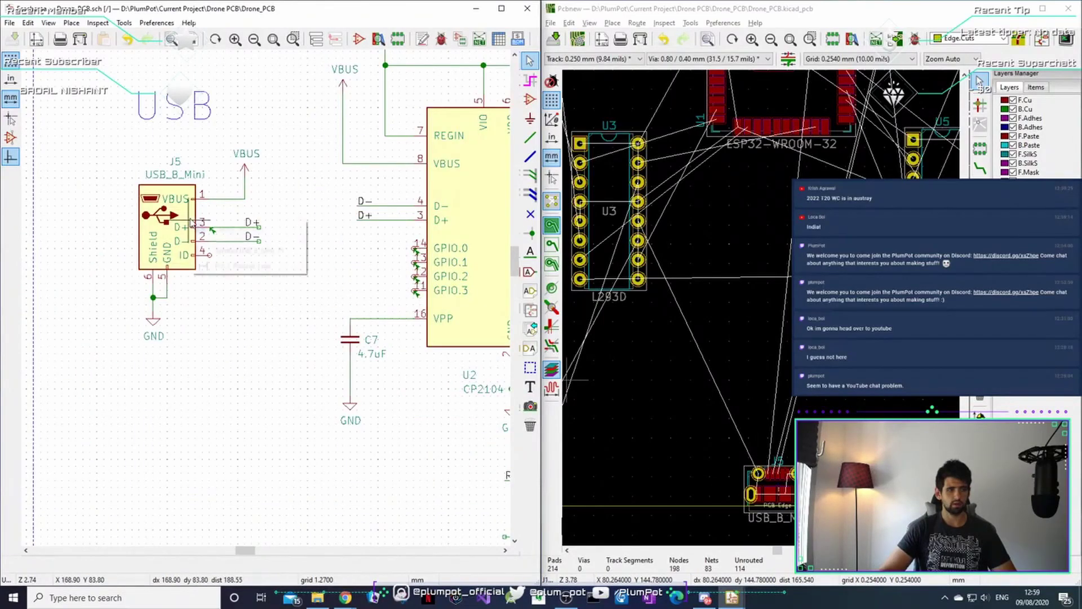
{"action": "left_click", "coordinate": [248, 251]}
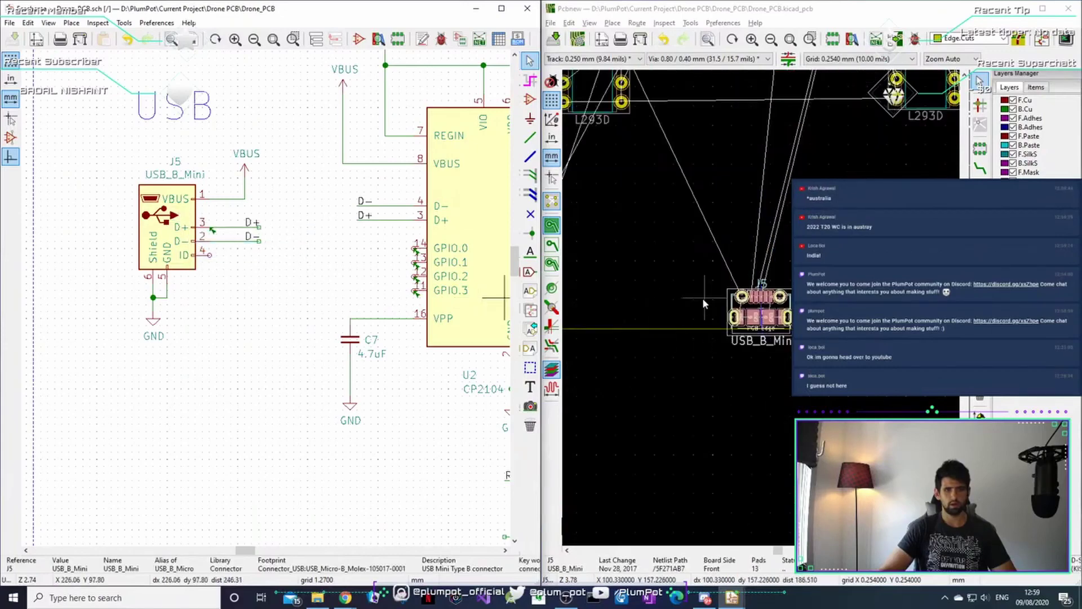
Select the CP2104 chip U2 in the schematic and place its footprint directly above USB connector J5 on the board.
{"action": "scroll", "coordinate": [269, 305], "scroll_direction": "down", "scroll_amount": 4}
{"action": "scroll", "coordinate": [269, 305], "scroll_direction": "up", "scroll_amount": 3}
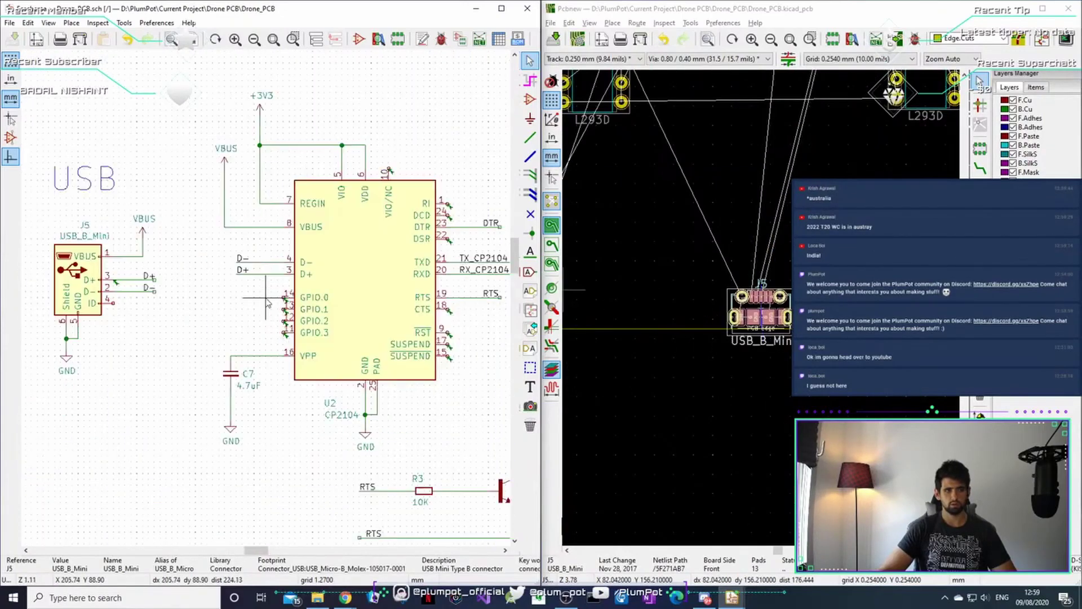
{"action": "left_click", "coordinate": [323, 268]}
{"action": "scroll", "coordinate": [271, 286], "scroll_direction": "down", "scroll_amount": 3}
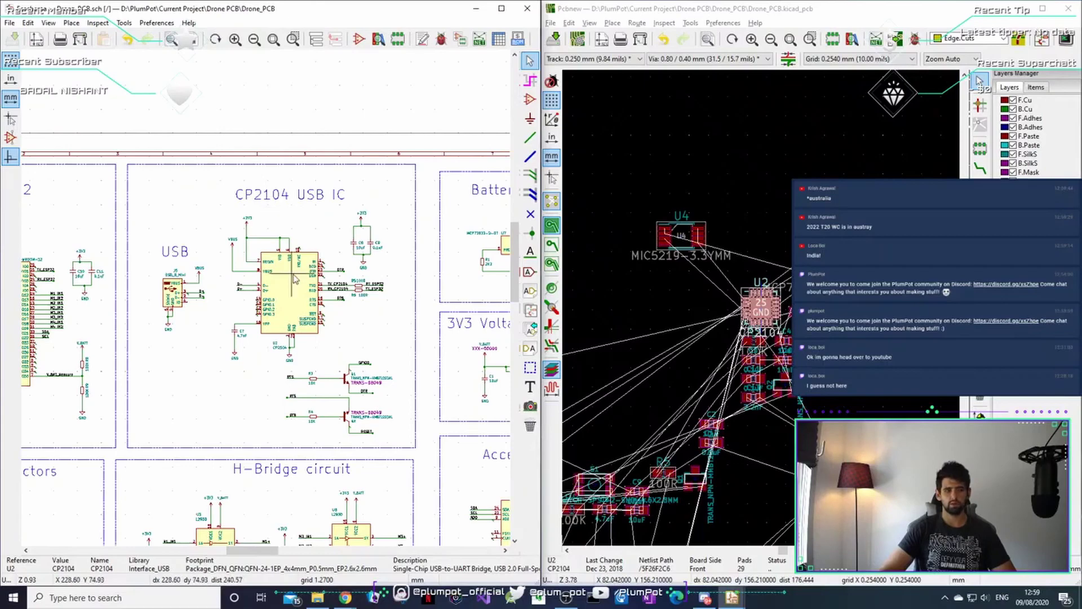
{"action": "left_click_drag", "start_coordinate": [767, 313], "coordinate": [737, 416]}
{"action": "scroll", "coordinate": [783, 262], "scroll_direction": "down", "scroll_amount": 5}
{"action": "scroll", "coordinate": [737, 414], "scroll_direction": "up", "scroll_amount": 6}
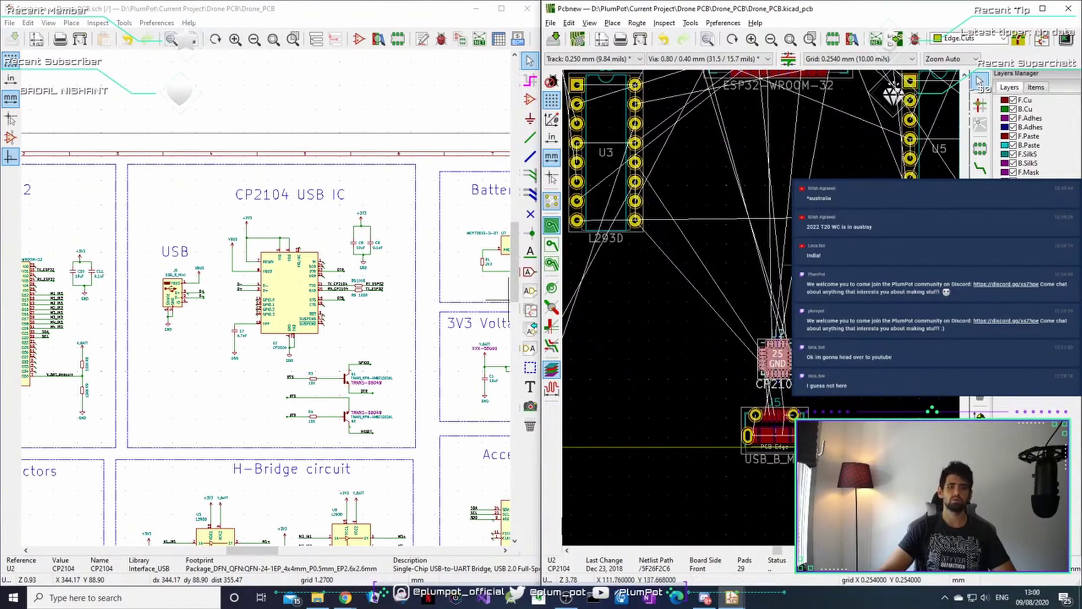
Place the 100R resistor R5 vertically just above U2 on the board.
{"action": "scroll", "coordinate": [705, 246], "scroll_direction": "down", "scroll_amount": 4}
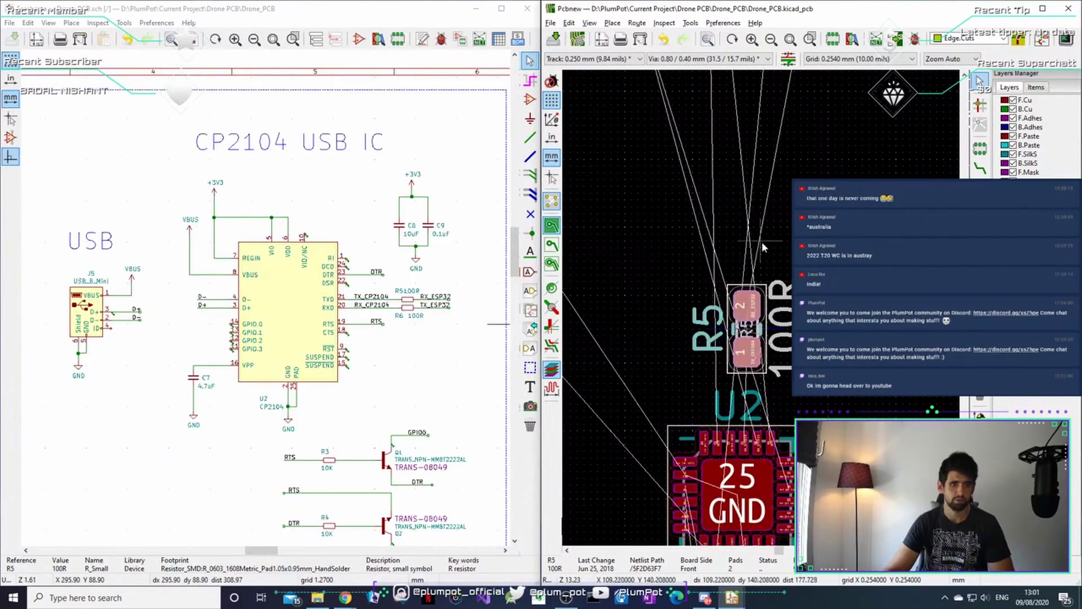
{"action": "left_click", "coordinate": [763, 246]}
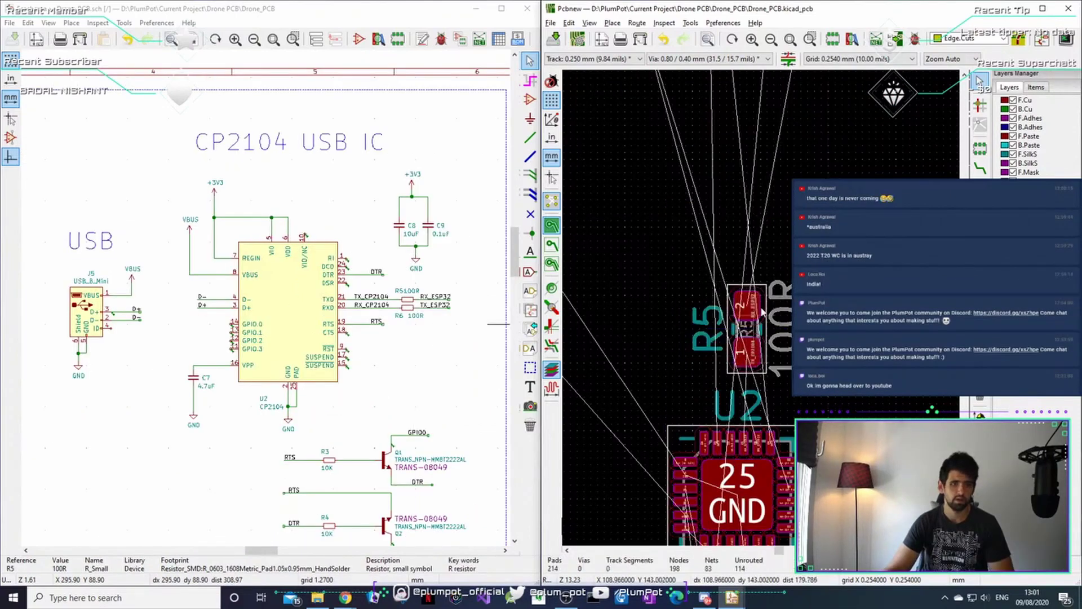
Try routing a front-copper track at pad 8 of motor driver U3.
{"action": "scroll", "coordinate": [762, 312], "scroll_direction": "down", "scroll_amount": 10}
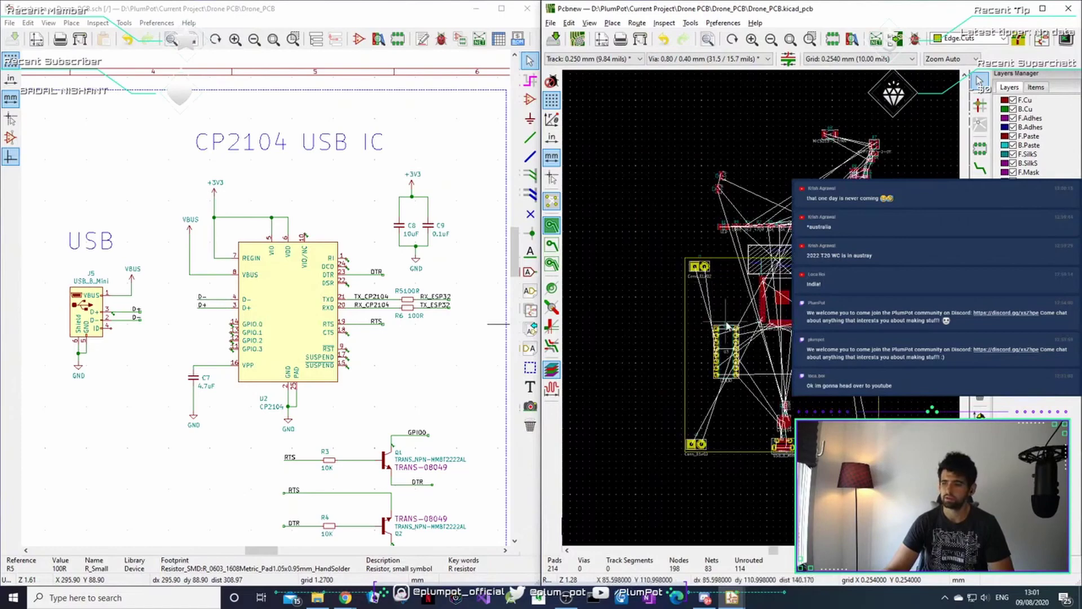
{"action": "scroll", "coordinate": [765, 301], "scroll_direction": "up", "scroll_amount": 4}
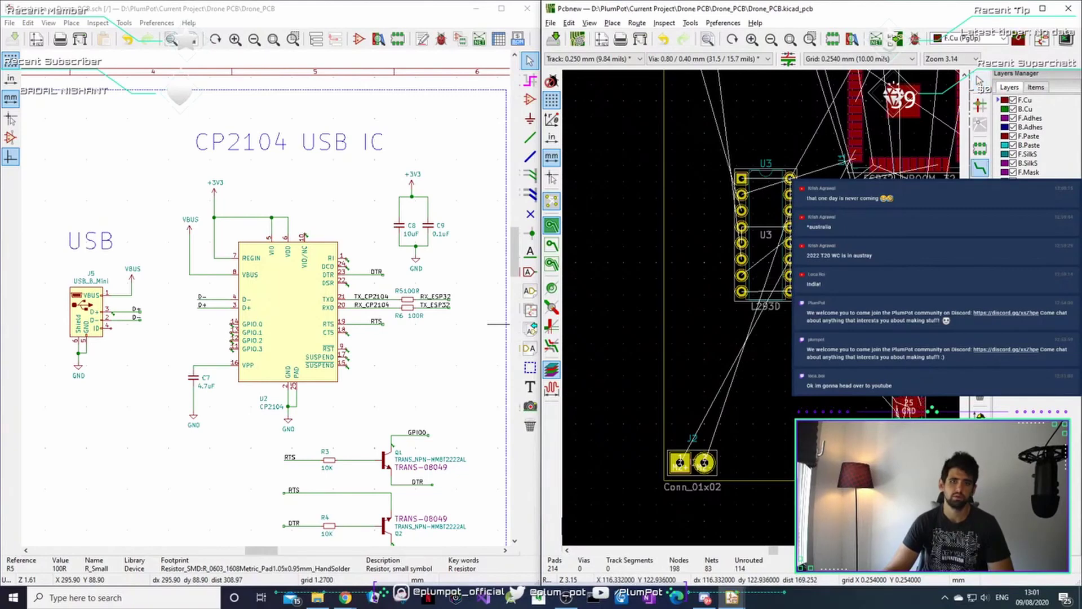
{"action": "scroll", "coordinate": [742, 292], "scroll_direction": "down", "scroll_amount": 3}
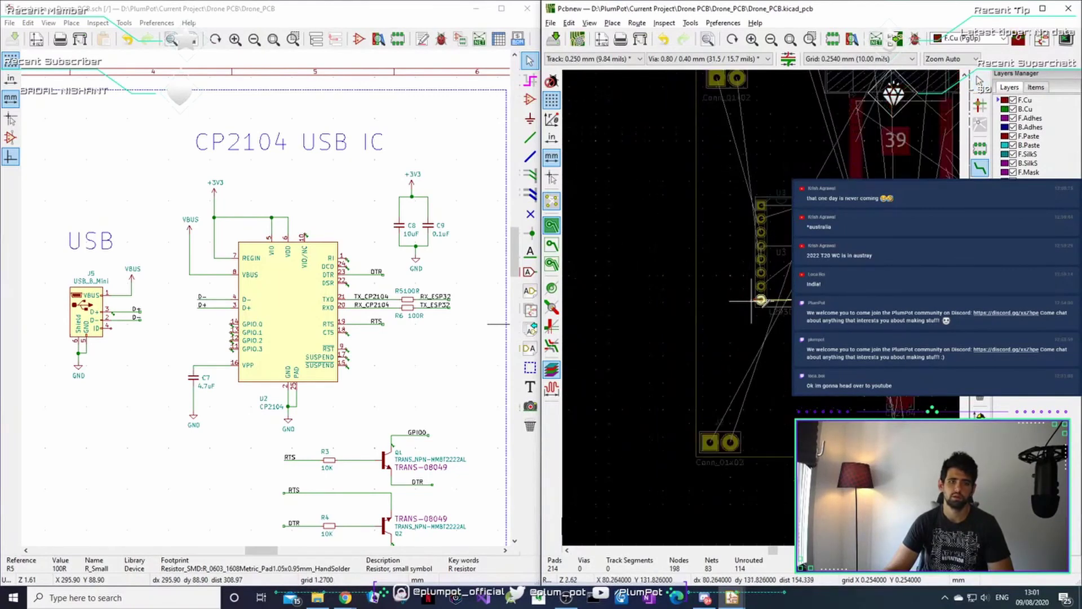
{"action": "scroll", "coordinate": [758, 302], "scroll_direction": "up", "scroll_amount": 4}
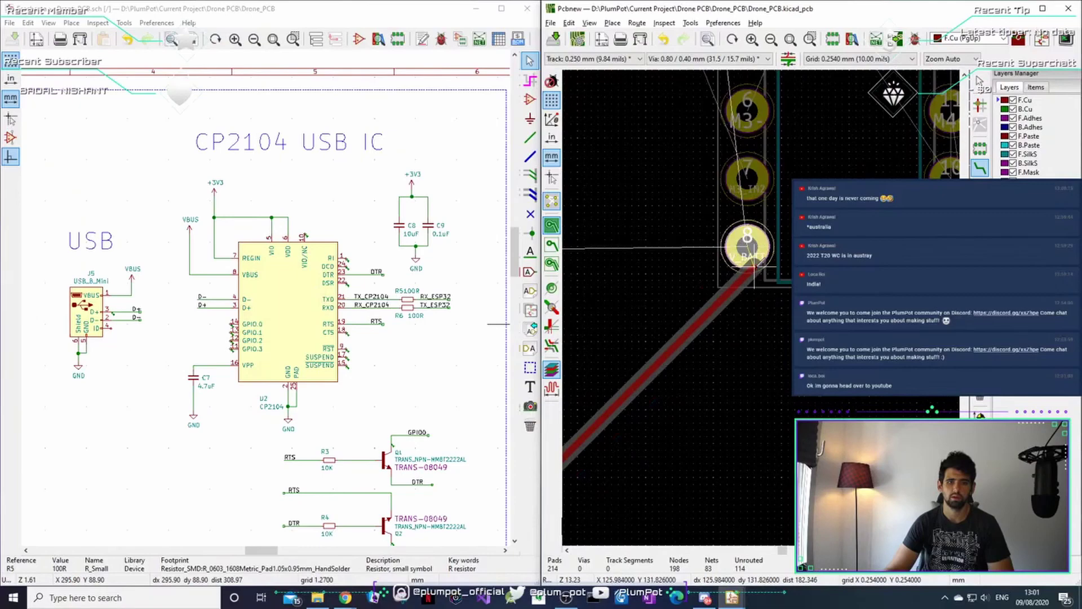
{"action": "scroll", "coordinate": [761, 306], "scroll_direction": "down", "scroll_amount": 5}
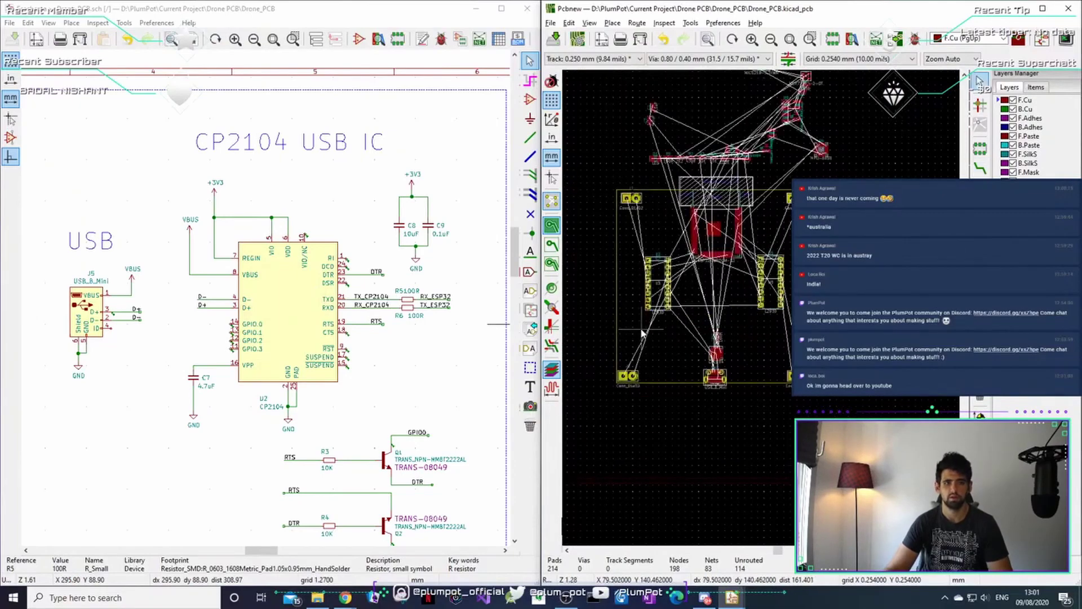
Switch the ratsnest display off and on repeatedly to compare the board with and without its connection lines.
{"action": "left_click", "coordinate": [552, 203]}
{"action": "left_click", "coordinate": [552, 203]}
{"action": "left_click", "coordinate": [553, 203]}
{"action": "left_click", "coordinate": [552, 203]}
{"action": "left_click", "coordinate": [553, 204]}
{"action": "left_click", "coordinate": [553, 204]}
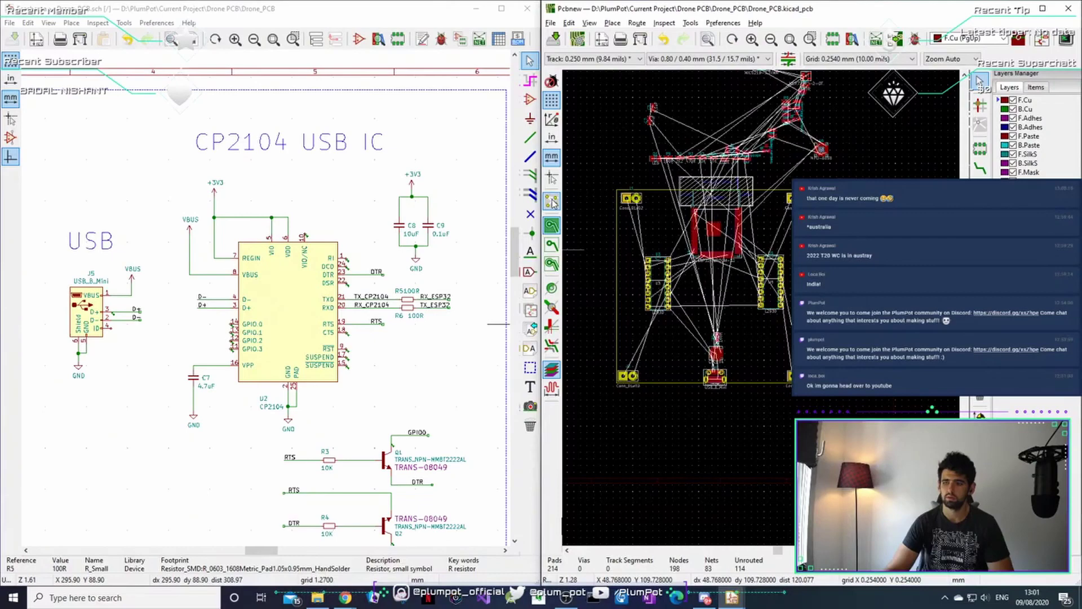
{"action": "left_click", "coordinate": [552, 203]}
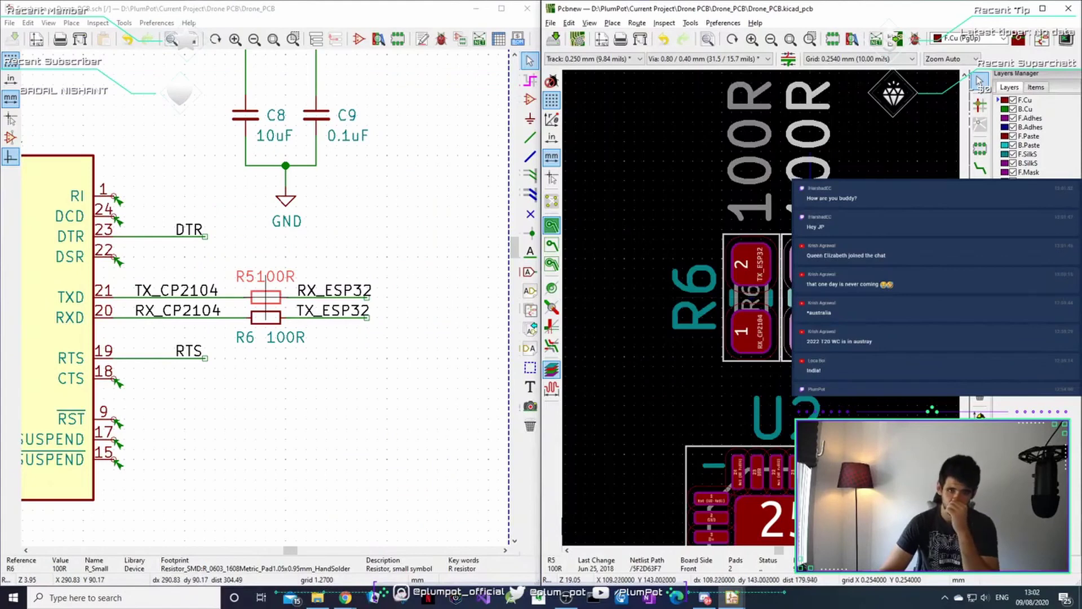
Turn the ratsnest display back on and position resistor R5 directly alongside R6 above U2.
{"action": "left_click_drag", "start_coordinate": [810, 297], "coordinate": [819, 298]}
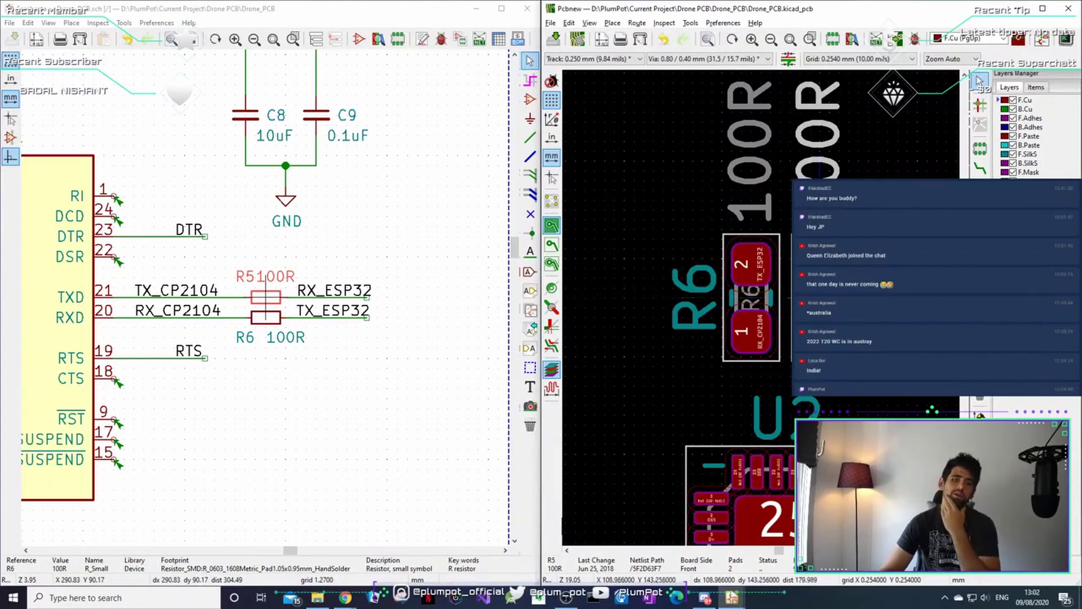
{"action": "left_click", "coordinate": [552, 201]}
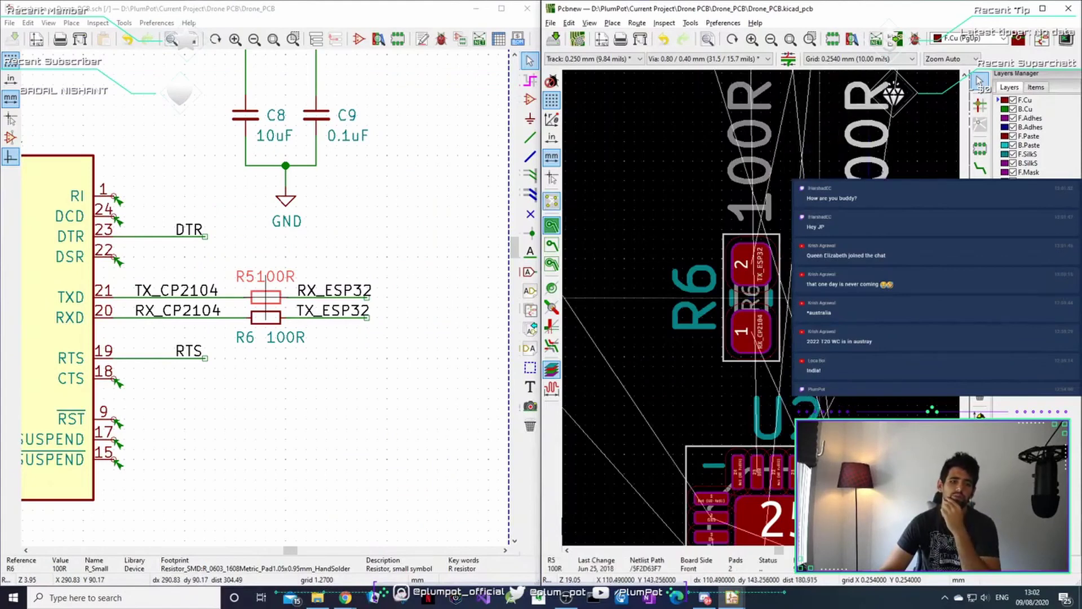
{"action": "mouse_move", "coordinate": [829, 308]}
{"action": "left_mouse_down"}
{"action": "mouse_move", "coordinate": [848, 307]}
{"action": "mouse_move", "coordinate": [810, 298]}
{"action": "left_mouse_up"}
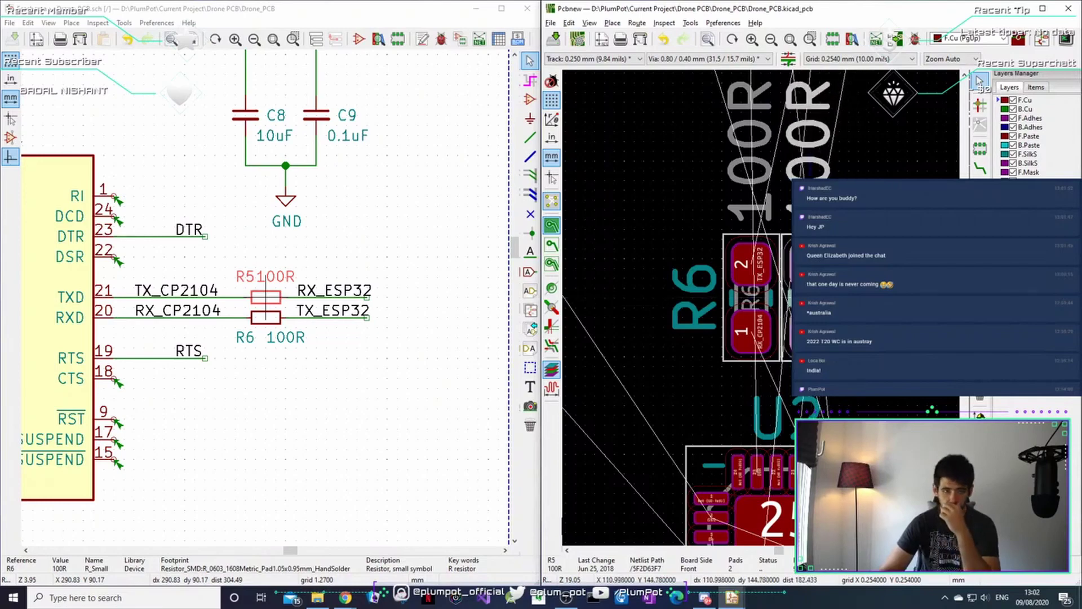
{"action": "scroll", "coordinate": [778, 338], "scroll_direction": "down", "scroll_amount": 5}
{"action": "scroll", "coordinate": [719, 329], "scroll_direction": "down", "scroll_amount": 4}
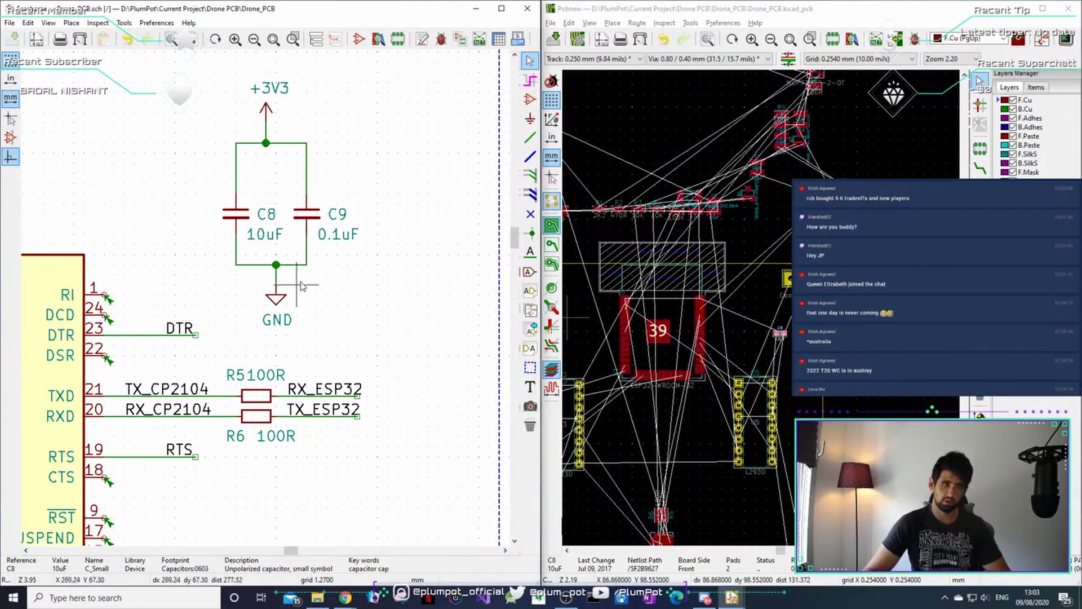
Examine the Battery Charger section around U7 in the schematic.
{"action": "scroll", "coordinate": [300, 285], "scroll_direction": "down", "scroll_amount": 3}
{"action": "scroll", "coordinate": [263, 298], "scroll_direction": "down", "scroll_amount": 3}
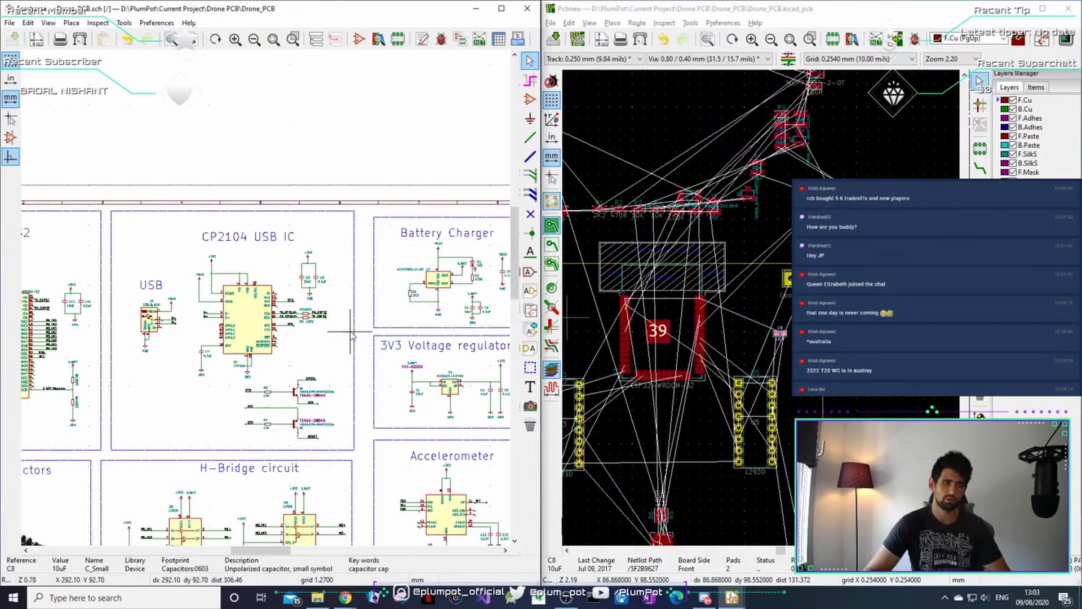
{"action": "scroll", "coordinate": [468, 299], "scroll_direction": "up", "scroll_amount": 4}
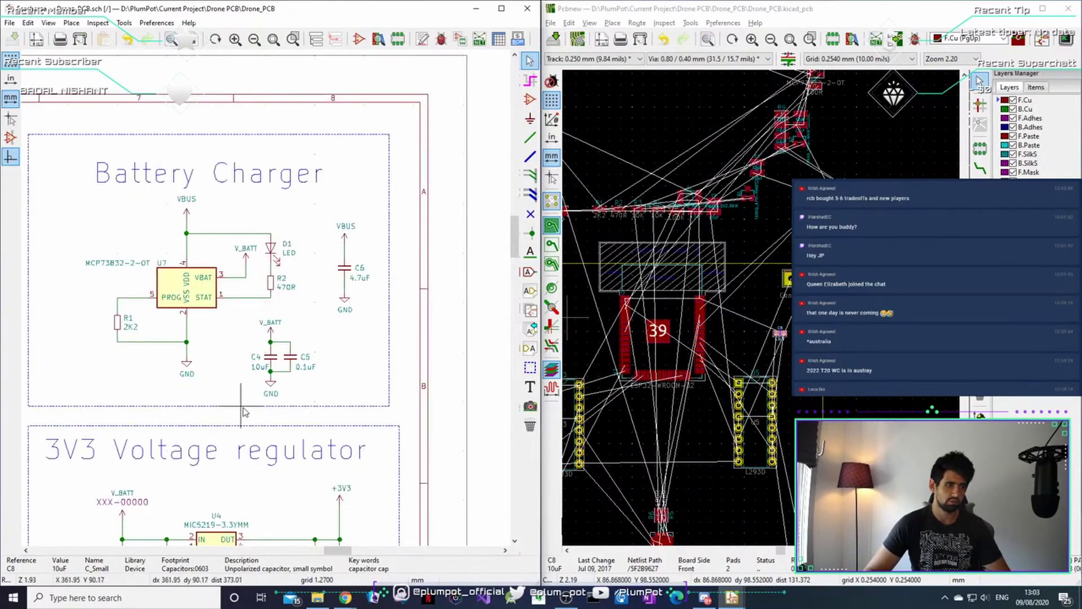
Find C8 in the CP2104 USB IC section of the schematic and place its footprint beside U2 on the board.
{"action": "scroll", "coordinate": [244, 412], "scroll_direction": "down", "scroll_amount": 3}
{"action": "scroll", "coordinate": [328, 434], "scroll_direction": "down", "scroll_amount": 3}
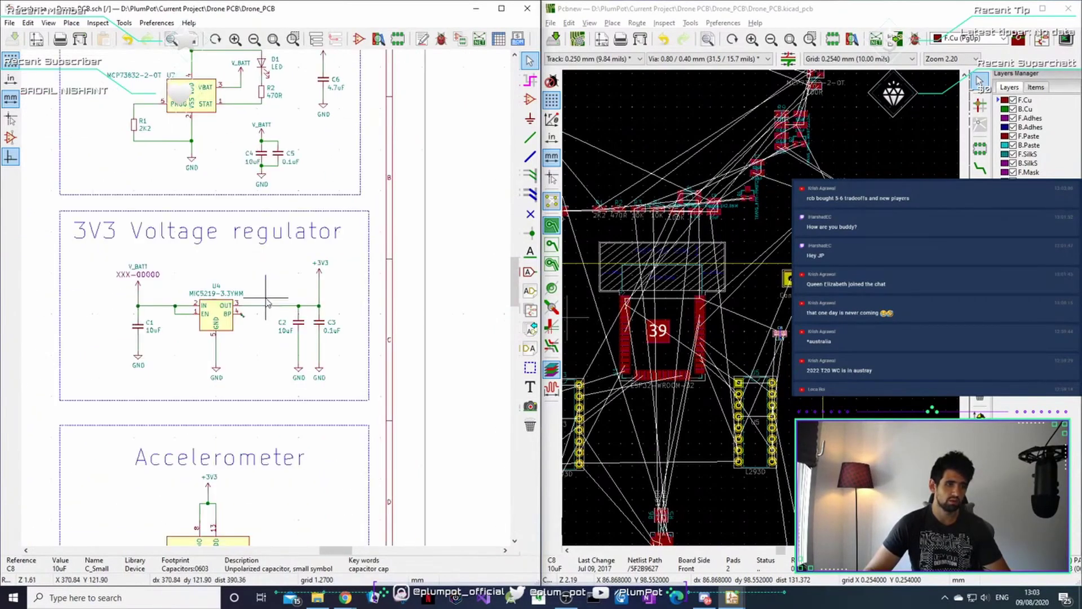
{"action": "scroll", "coordinate": [329, 434], "scroll_direction": "down", "scroll_amount": 4}
{"action": "scroll", "coordinate": [331, 293], "scroll_direction": "up", "scroll_amount": 5}
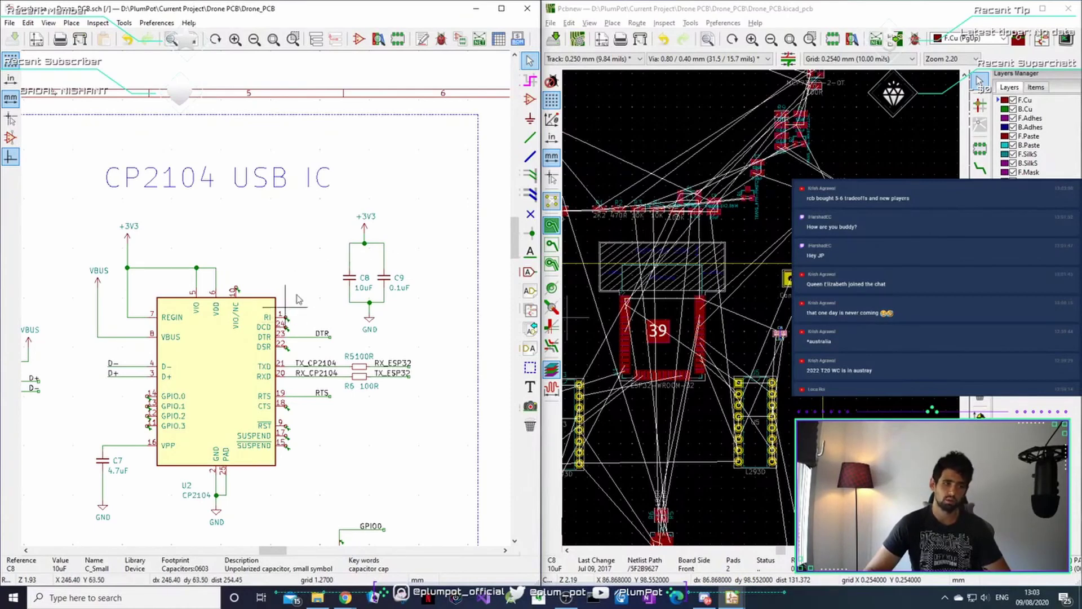
{"action": "left_click", "coordinate": [354, 285]}
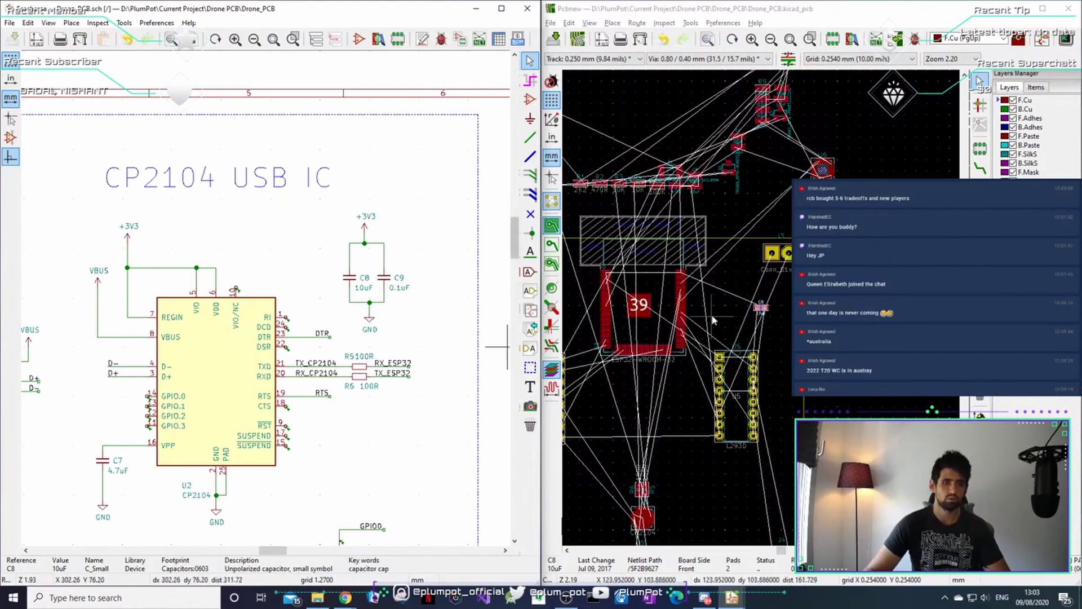
{"action": "left_click_drag", "start_coordinate": [761, 307], "coordinate": [638, 326]}
{"action": "scroll", "coordinate": [665, 518], "scroll_direction": "up", "scroll_amount": 3}
{"action": "left_click", "coordinate": [638, 327]}
{"action": "scroll", "coordinate": [772, 331], "scroll_direction": "down", "scroll_amount": 3}
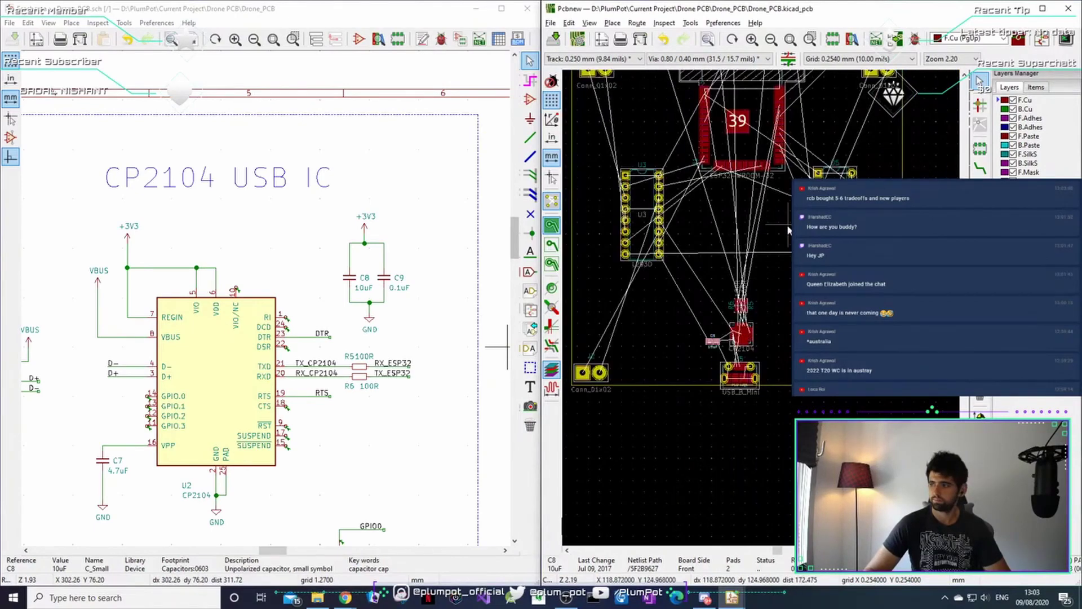
{"action": "middle_click_drag", "start_coordinate": [773, 172], "coordinate": [751, 265]}
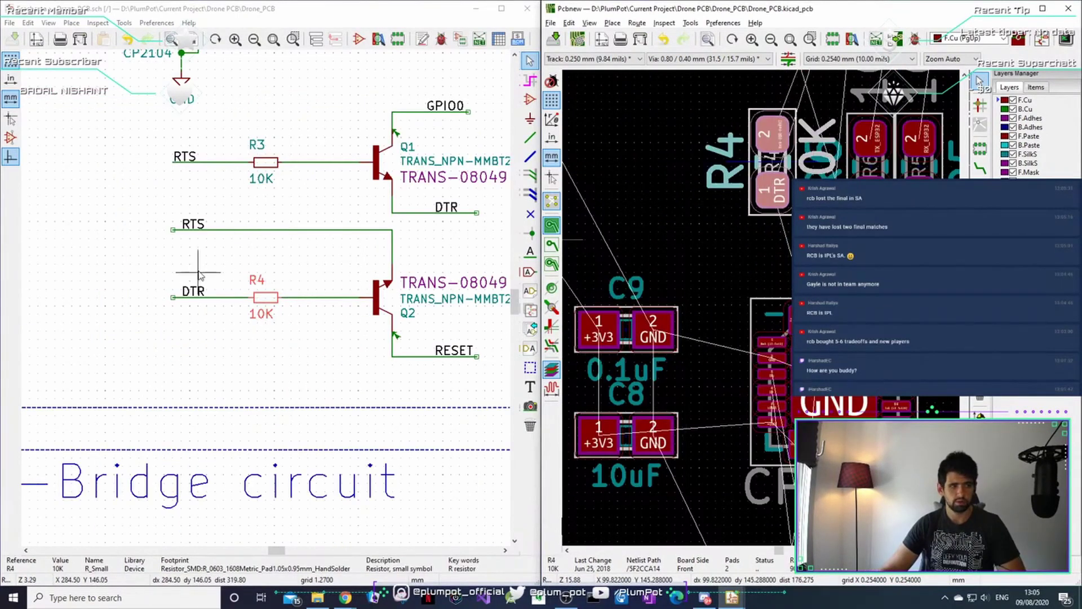
Examine U2's pads on the board and compare pad 16 with the VPP pin and capacitor C7 in the schematic.
{"action": "scroll", "coordinate": [778, 371], "scroll_direction": "up", "scroll_amount": 1}
{"action": "scroll", "coordinate": [761, 312], "scroll_direction": "up", "scroll_amount": 4}
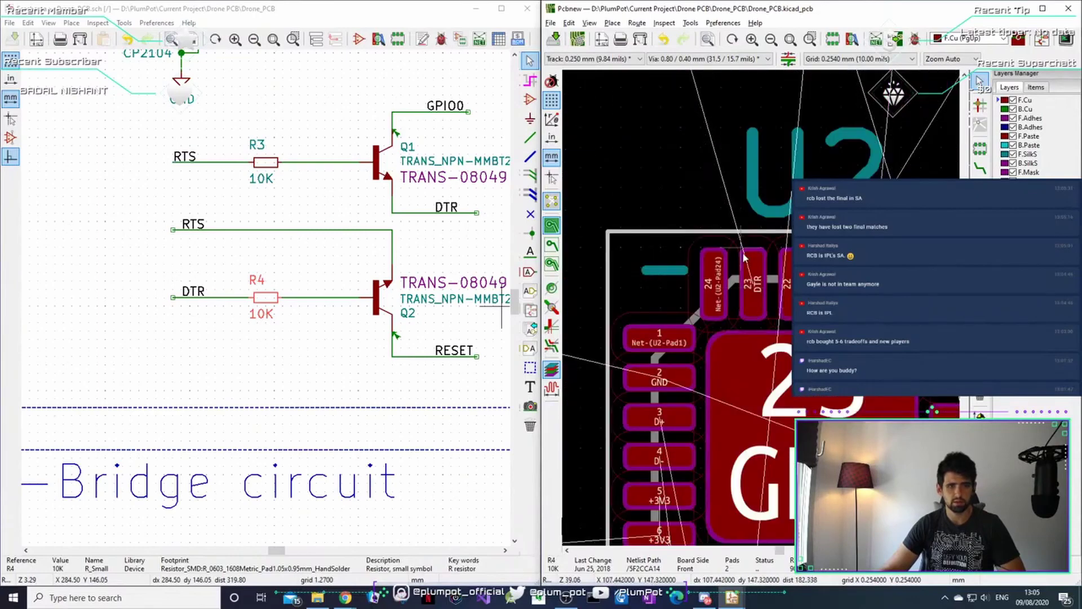
{"action": "middle_click_drag", "start_coordinate": [776, 330], "coordinate": [749, 320]}
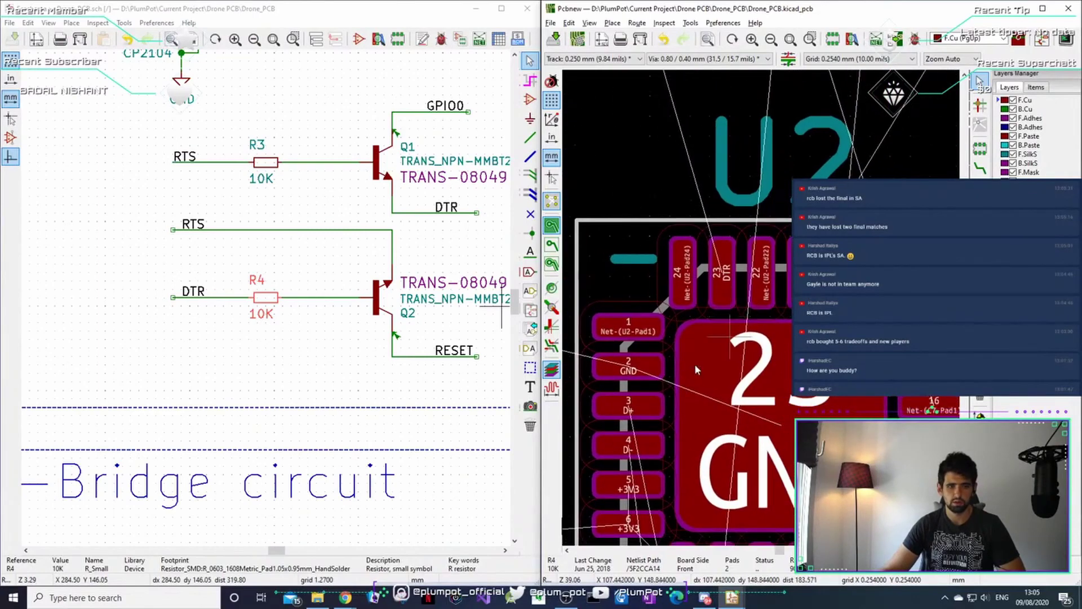
{"action": "middle_click_drag", "start_coordinate": [634, 407], "coordinate": [646, 361]}
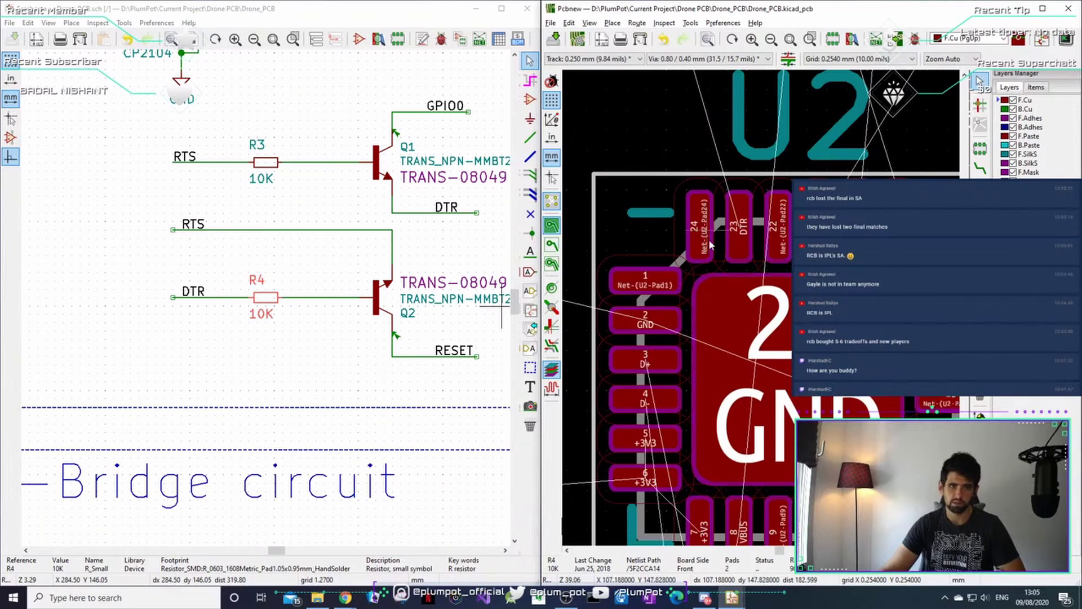
{"action": "middle_click_drag", "start_coordinate": [761, 330], "coordinate": [687, 305]}
{"action": "scroll", "coordinate": [792, 406], "scroll_direction": "right", "scroll_amount": 2, "text": "ctrl"}
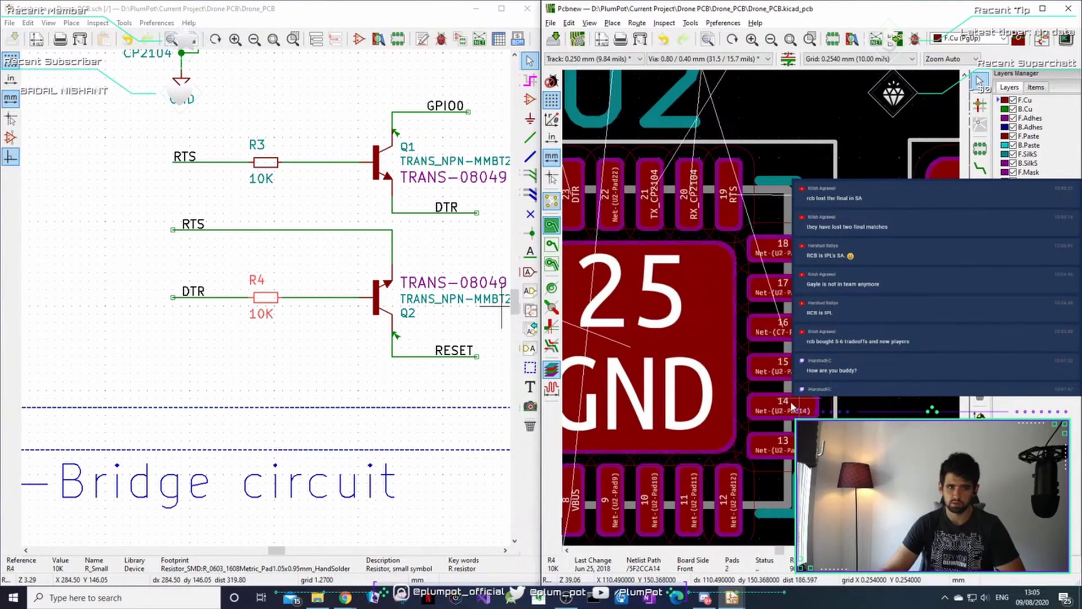
{"action": "left_click", "coordinate": [770, 327]}
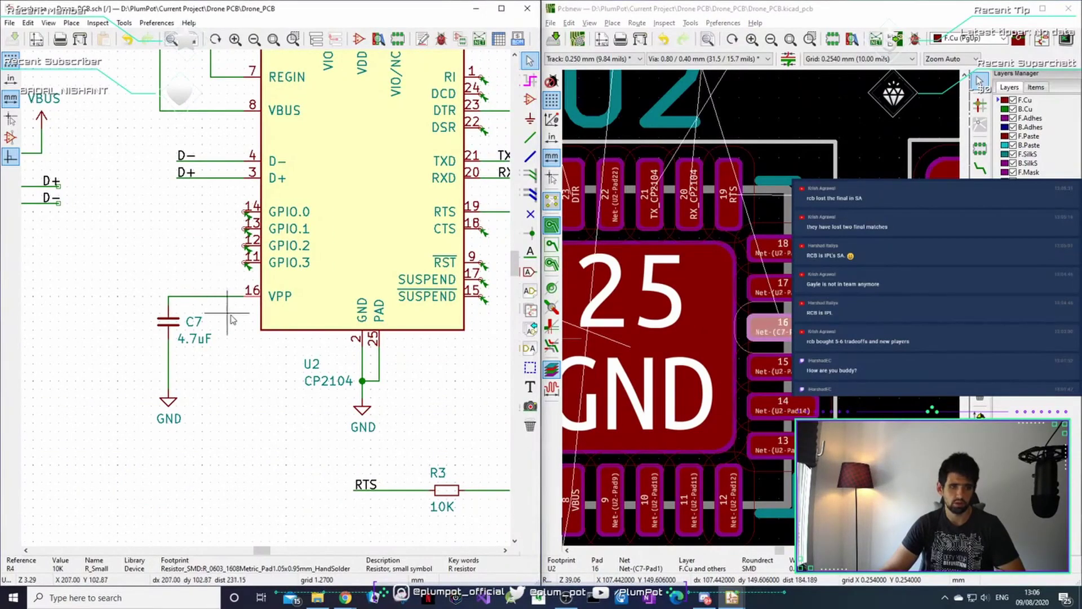
{"action": "scroll", "coordinate": [197, 316], "scroll_direction": "up", "scroll_amount": 1}
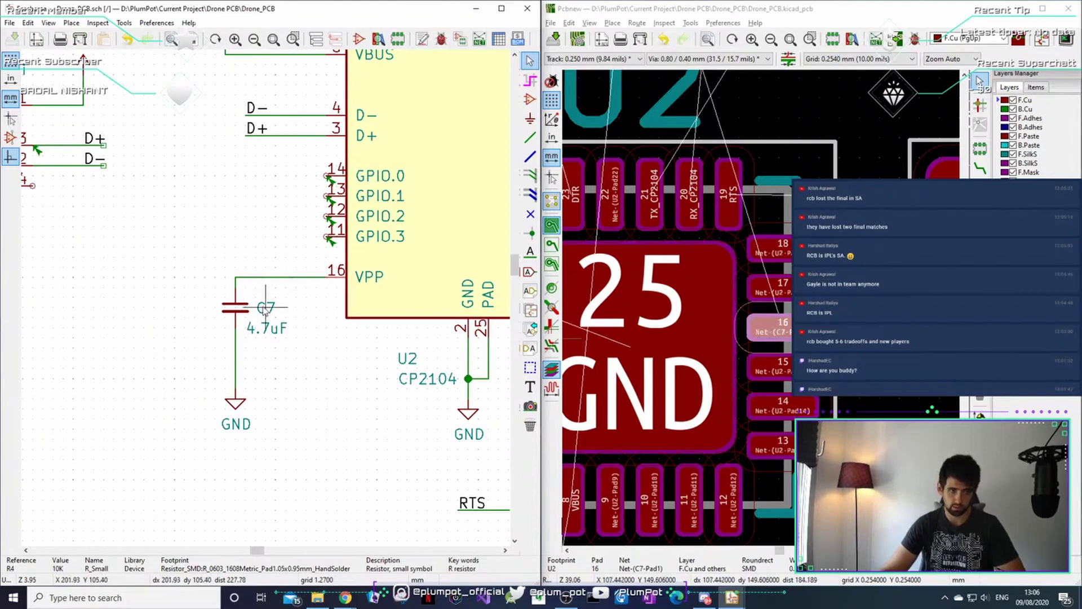
{"action": "left_click", "coordinate": [235, 277]}
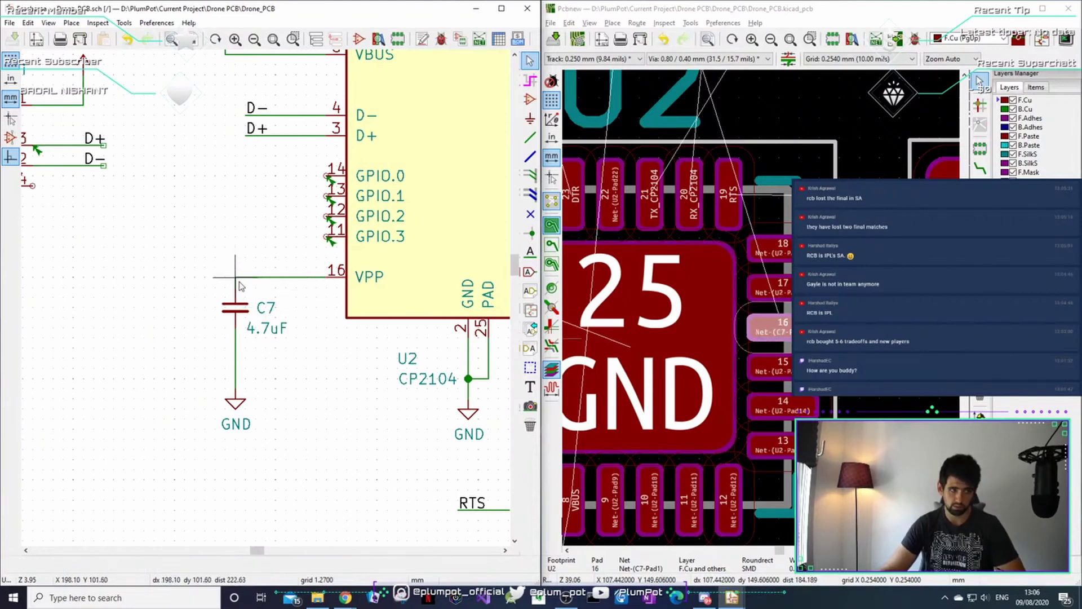
{"action": "left_click", "coordinate": [348, 416]}
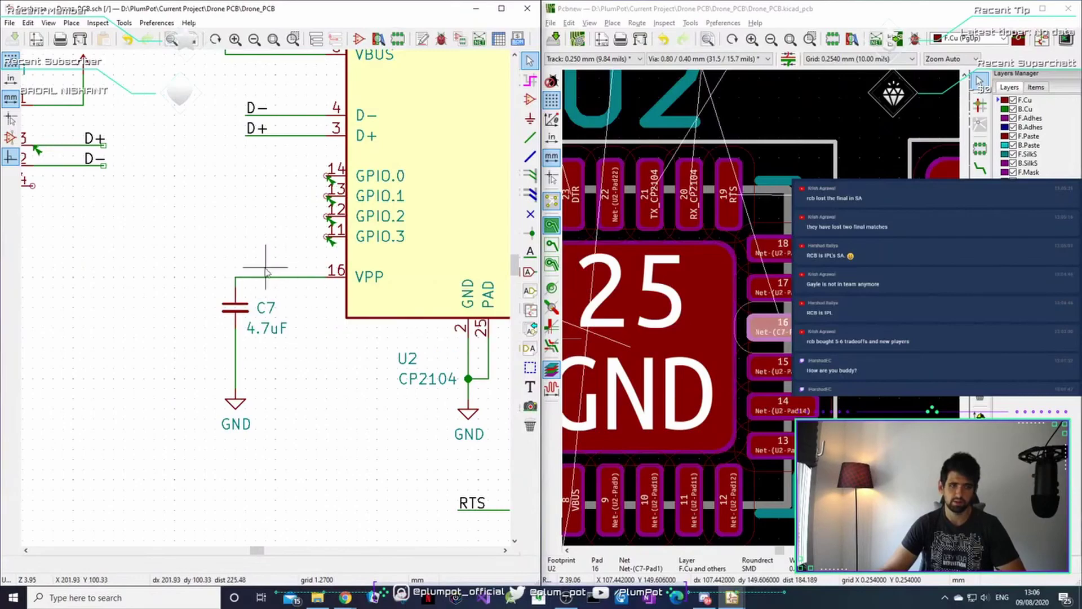
{"action": "scroll", "coordinate": [749, 204], "scroll_direction": "down", "scroll_amount": 3}
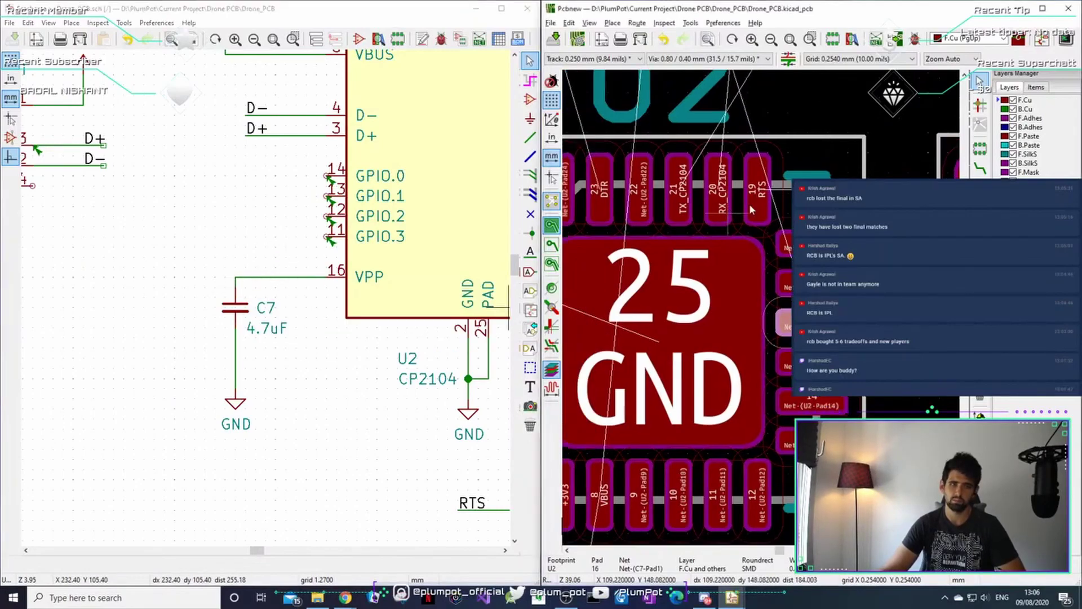
Examine the connection lines between U2, USB connector J5 and the ESP32 on the board.
{"action": "scroll", "coordinate": [736, 316], "scroll_direction": "down", "scroll_amount": 5}
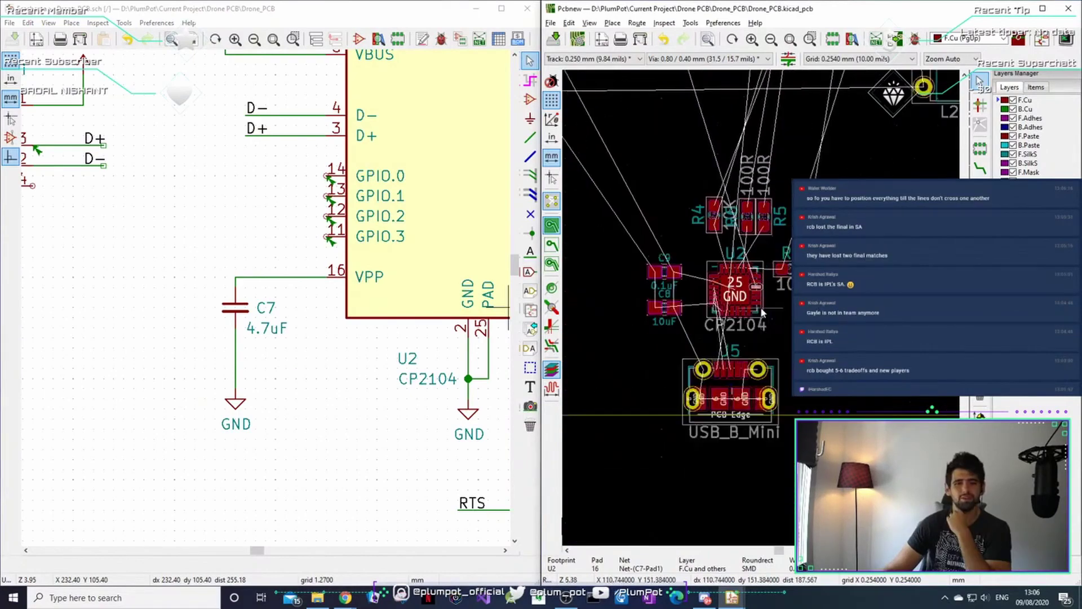
{"action": "scroll", "coordinate": [750, 311], "scroll_direction": "up", "scroll_amount": 2}
{"action": "scroll", "coordinate": [760, 307], "scroll_direction": "down", "scroll_amount": 4}
{"action": "middle_click_drag", "start_coordinate": [781, 245], "coordinate": [754, 372]}
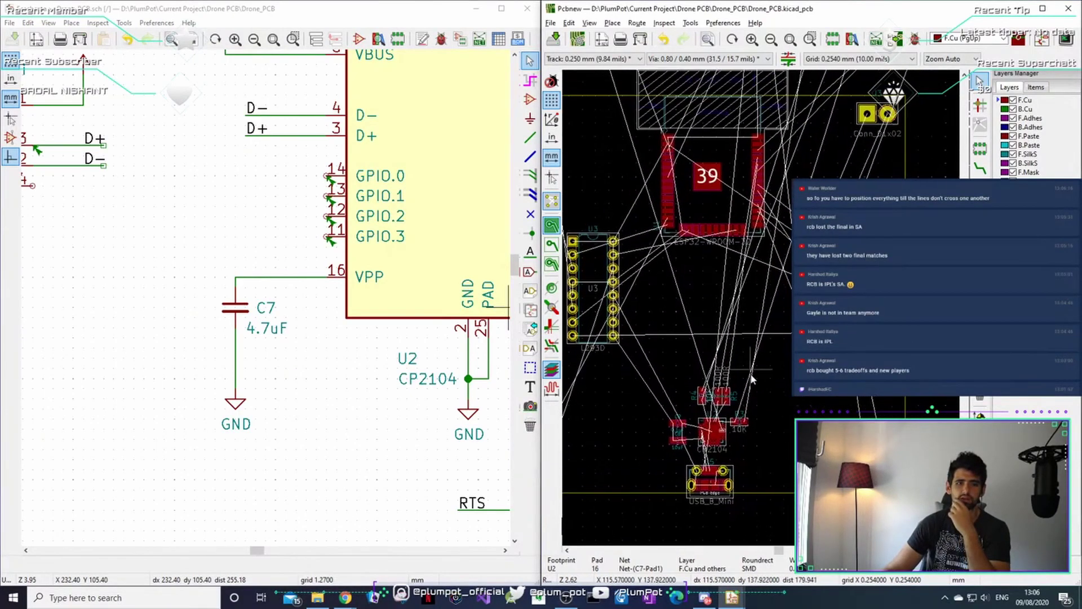
{"action": "middle_click_drag", "start_coordinate": [758, 418], "coordinate": [757, 308]}
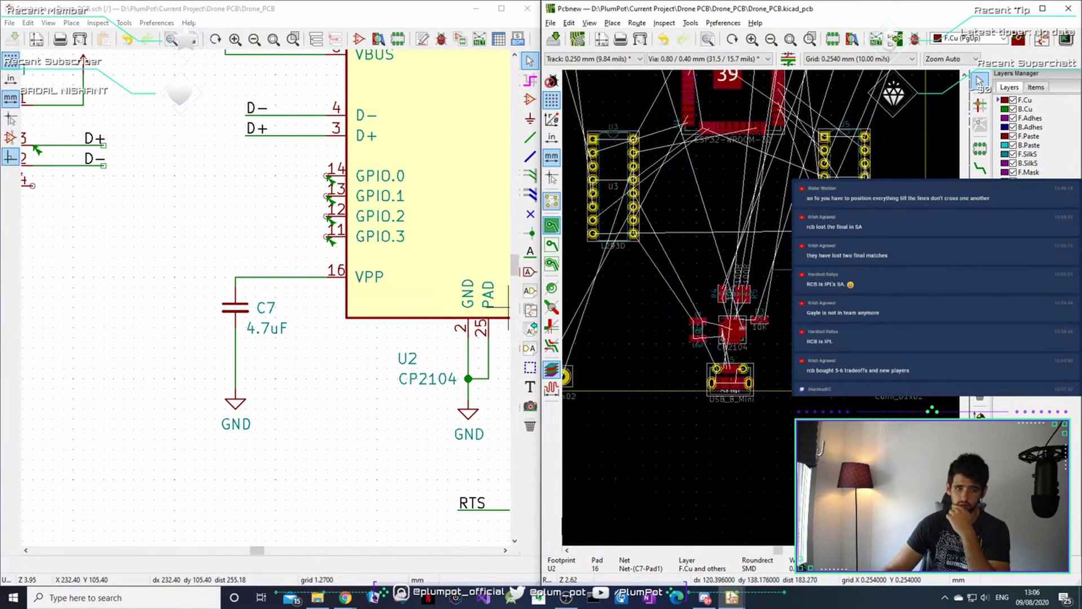
{"action": "scroll", "coordinate": [756, 306], "scroll_direction": "up", "scroll_amount": 5}
{"action": "scroll", "coordinate": [759, 309], "scroll_direction": "down", "scroll_amount": 3}
{"action": "scroll", "coordinate": [761, 311], "scroll_direction": "up", "scroll_amount": 2}
{"action": "scroll", "coordinate": [764, 312], "scroll_direction": "up", "scroll_amount": 4}
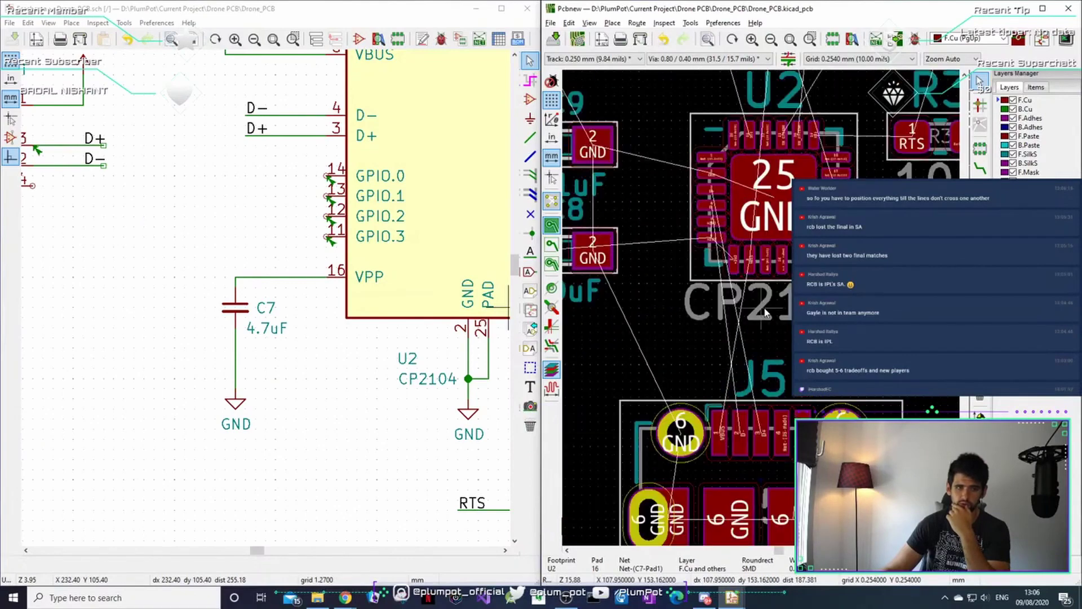
Try routing a front-copper track from the D- pad of USB connector J5 towards U2's D- pad.
{"action": "key", "text": "Escape"}
{"action": "left_click", "coordinate": [981, 167]}
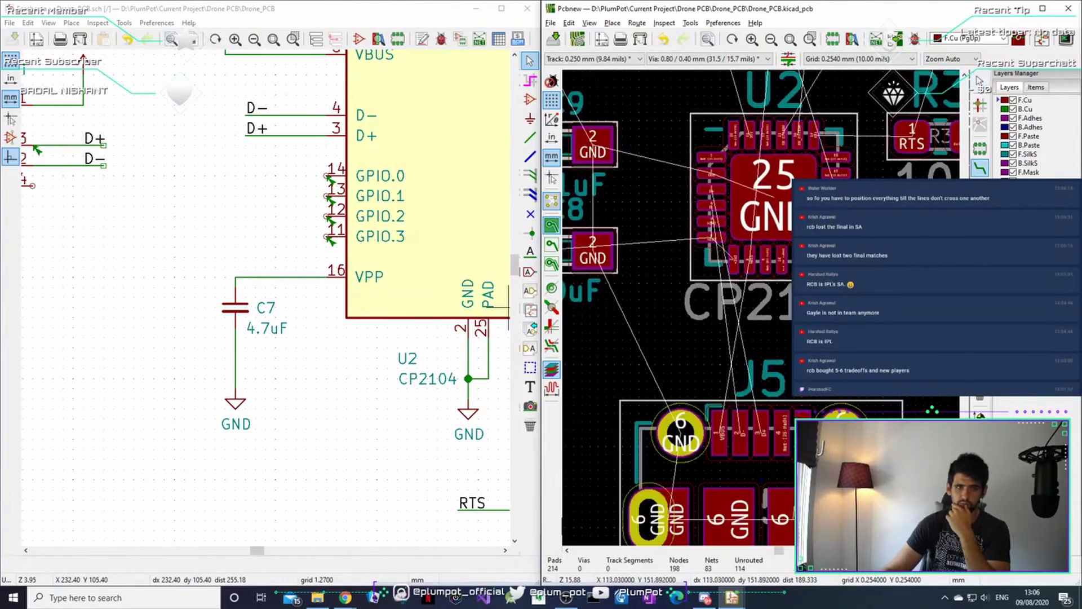
{"action": "left_click", "coordinate": [740, 442]}
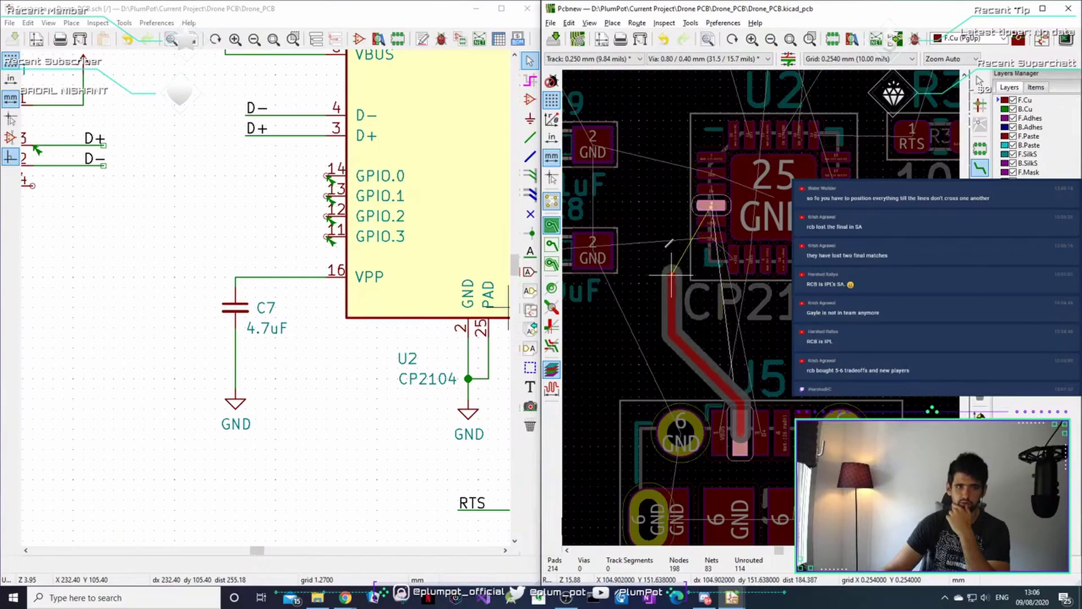
{"action": "key", "text": "Escape"}
{"action": "key", "text": "Escape"}
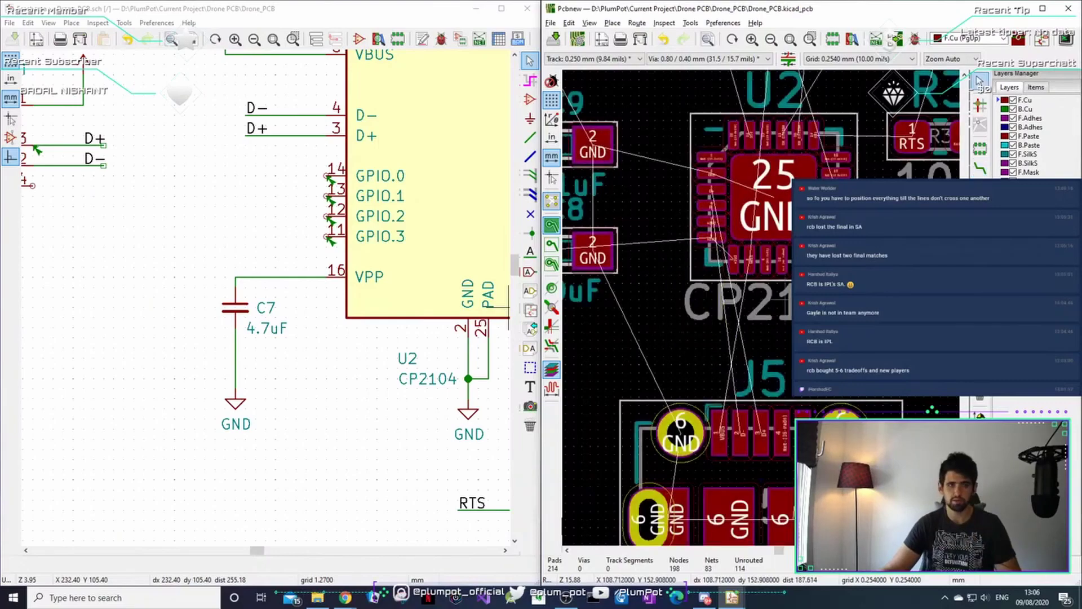
Reorient U2 to a net 90° counter-clockwise rotation and place it above USB connector J5.
{"action": "left_click", "coordinate": [811, 237]}
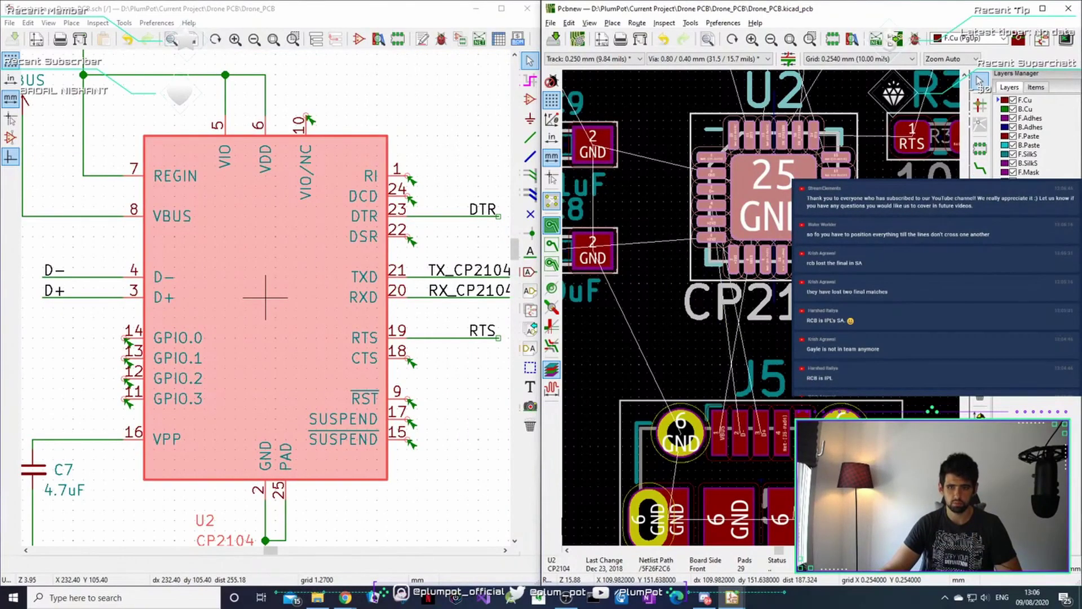
{"action": "key", "text": "r"}
{"action": "key", "text": "r"}
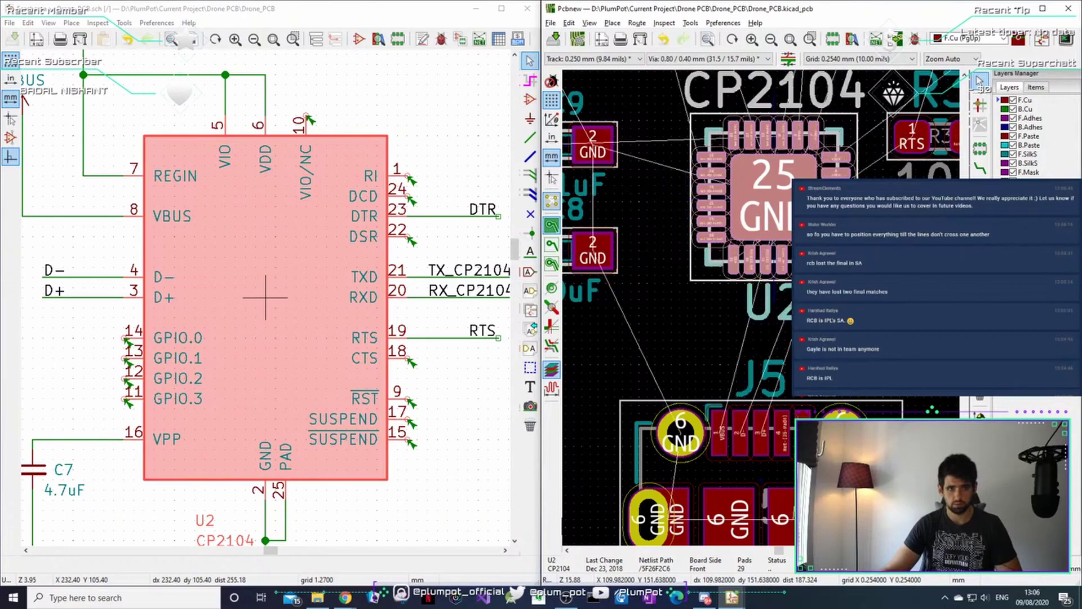
{"action": "key", "text": "m"}
{"action": "left_click", "coordinate": [754, 210]}
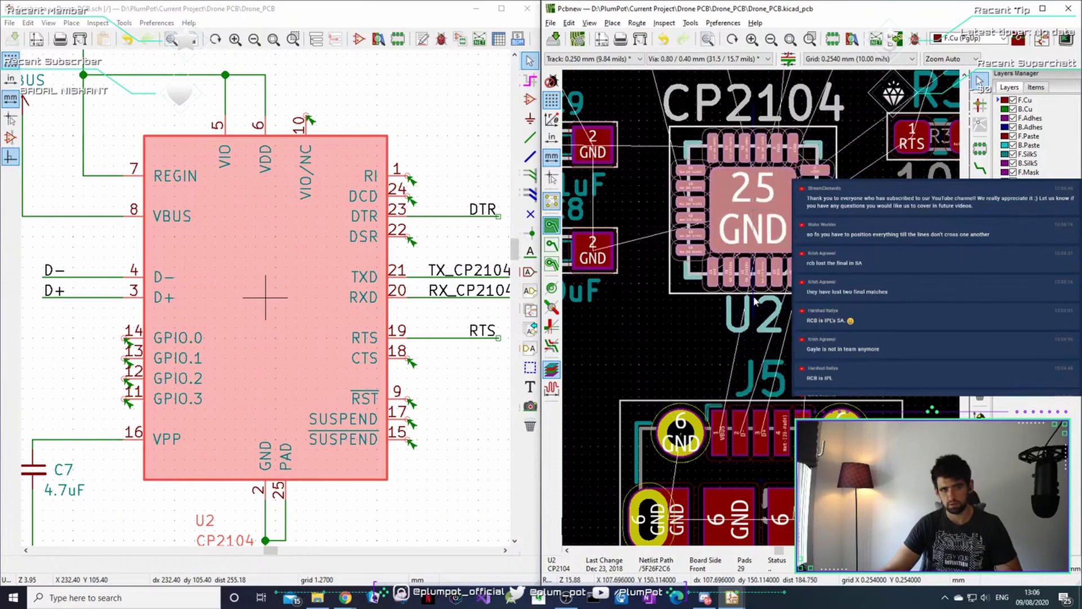
{"action": "key", "text": "m"}
{"action": "key", "text": "r"}
{"action": "key", "text": "r"}
{"action": "key", "text": "r"}
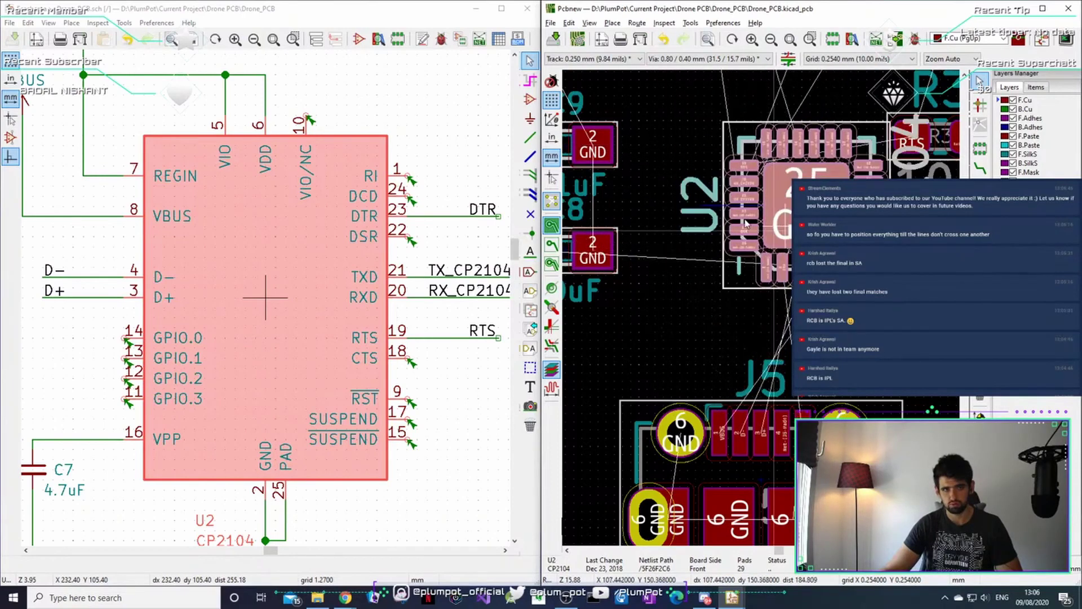
{"action": "left_click", "coordinate": [757, 196]}
Look over the board around U2 and locate transistor Q2 in the schematic's CP2104 USB IC section.
{"action": "scroll", "coordinate": [755, 316], "scroll_direction": "down", "scroll_amount": 5}
{"action": "key", "text": "x"}
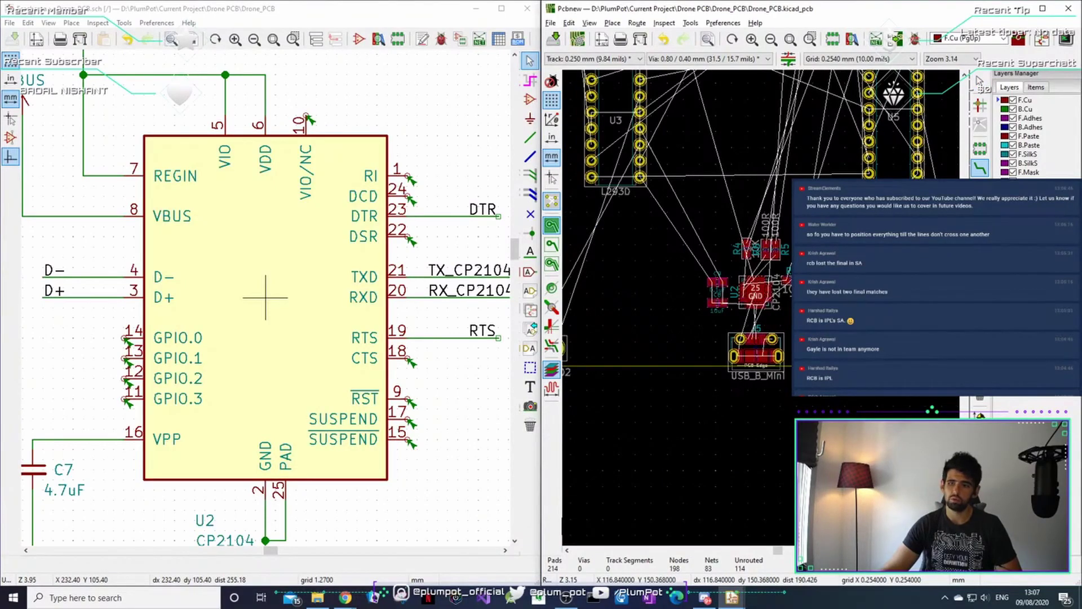
{"action": "scroll", "coordinate": [812, 208], "scroll_direction": "down", "scroll_amount": 1}
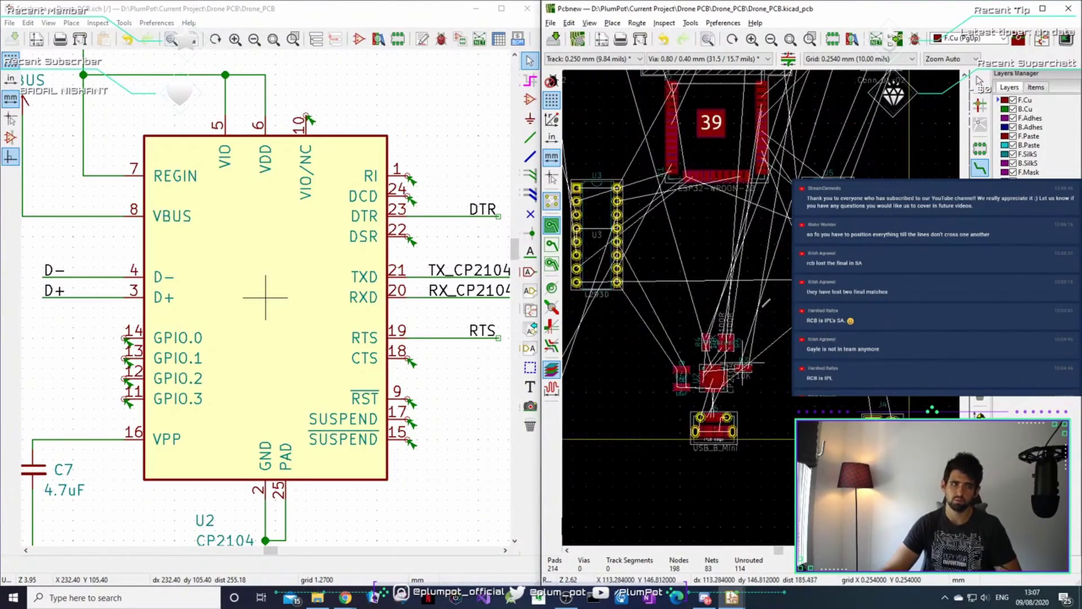
{"action": "scroll", "coordinate": [743, 365], "scroll_direction": "up", "scroll_amount": 1}
{"action": "scroll", "coordinate": [370, 286], "scroll_direction": "down", "scroll_amount": 5}
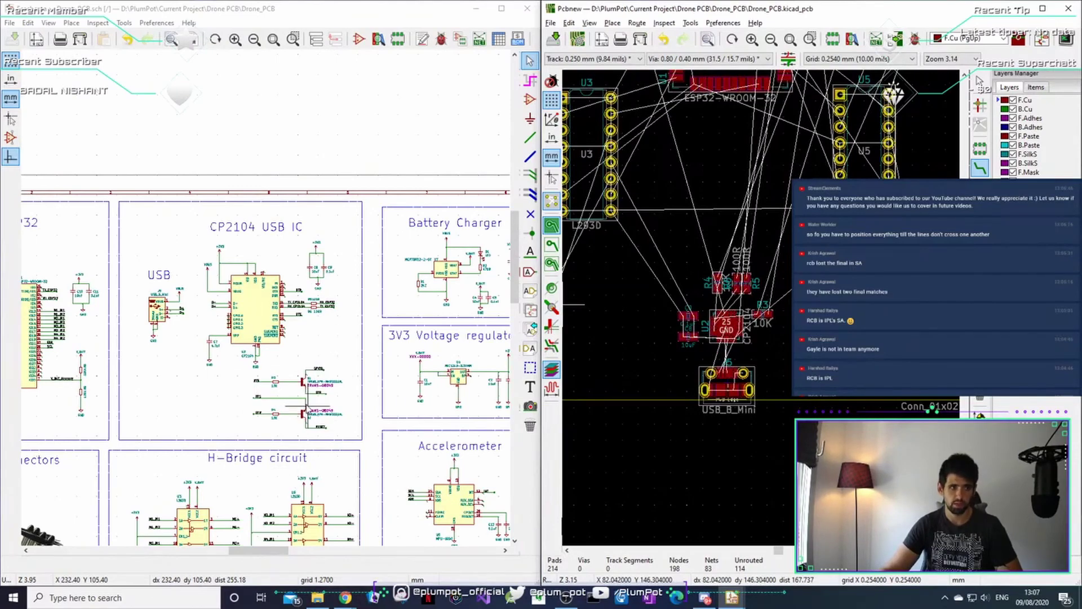
{"action": "left_click", "coordinate": [306, 414]}
{"action": "left_click_drag", "start_coordinate": [762, 307], "coordinate": [820, 372]}
{"action": "scroll", "coordinate": [763, 323], "scroll_direction": "down", "scroll_amount": 5}
{"action": "scroll", "coordinate": [737, 370], "scroll_direction": "up", "scroll_amount": 5}
{"action": "scroll", "coordinate": [763, 309], "scroll_direction": "up", "scroll_amount": 3}
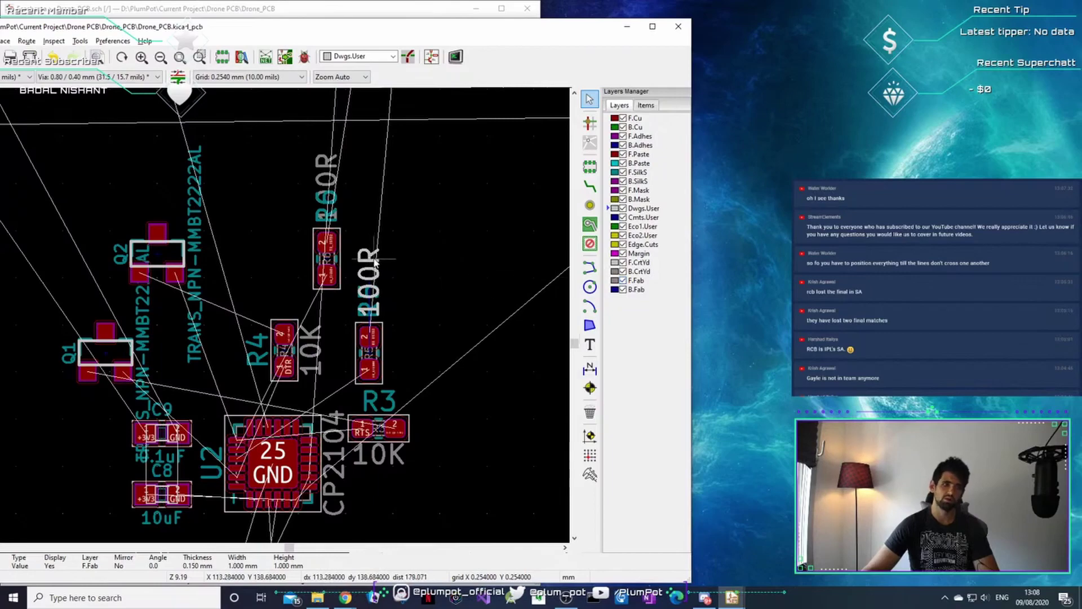
Inspect the placed components around U1, Q2, R5 and R6 in the 3D viewer and return to the layout.
{"action": "left_click", "coordinate": [415, 240]}
{"action": "key", "text": "alt+3"}
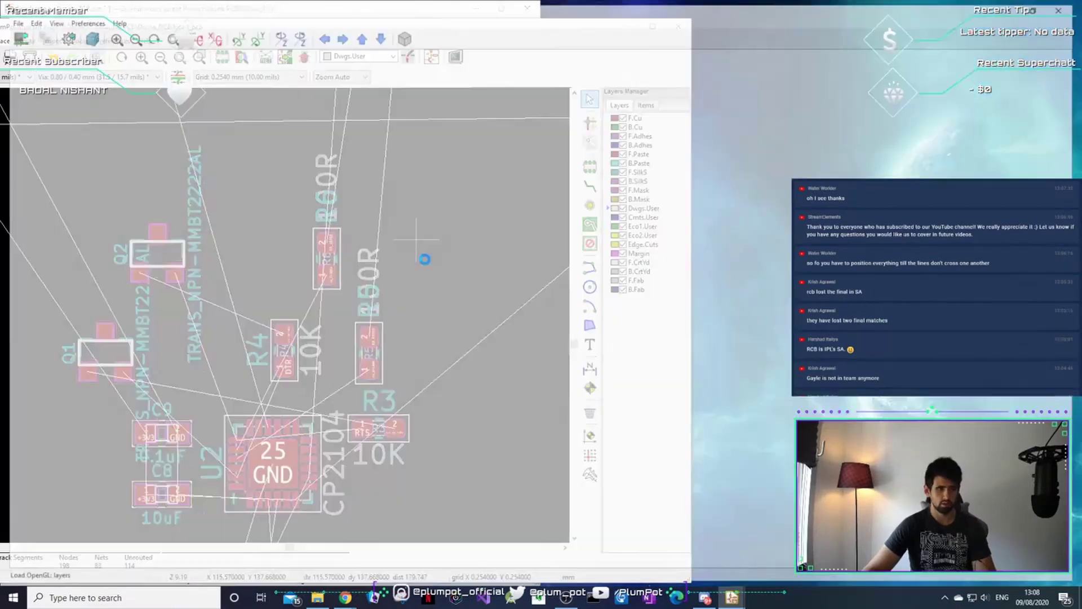
{"action": "scroll", "coordinate": [633, 298], "scroll_direction": "up", "scroll_amount": 4}
{"action": "left_click_drag", "start_coordinate": [583, 451], "coordinate": [556, 425]}
{"action": "scroll", "coordinate": [557, 425], "scroll_direction": "up", "scroll_amount": 2}
{"action": "scroll", "coordinate": [556, 424], "scroll_direction": "up", "scroll_amount": 3}
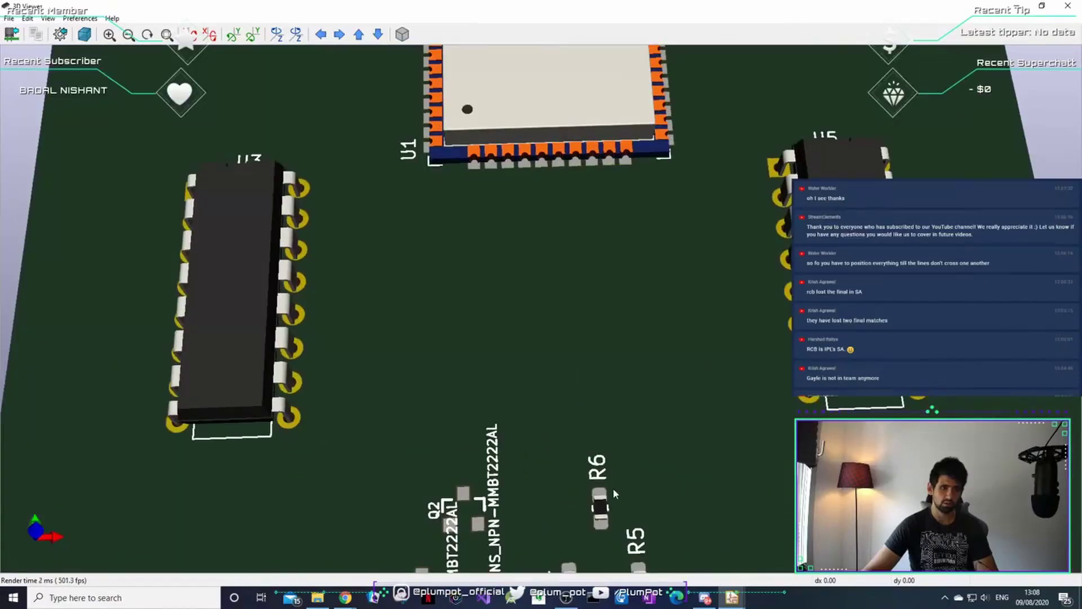
{"action": "left_click", "coordinate": [1023, 10]}
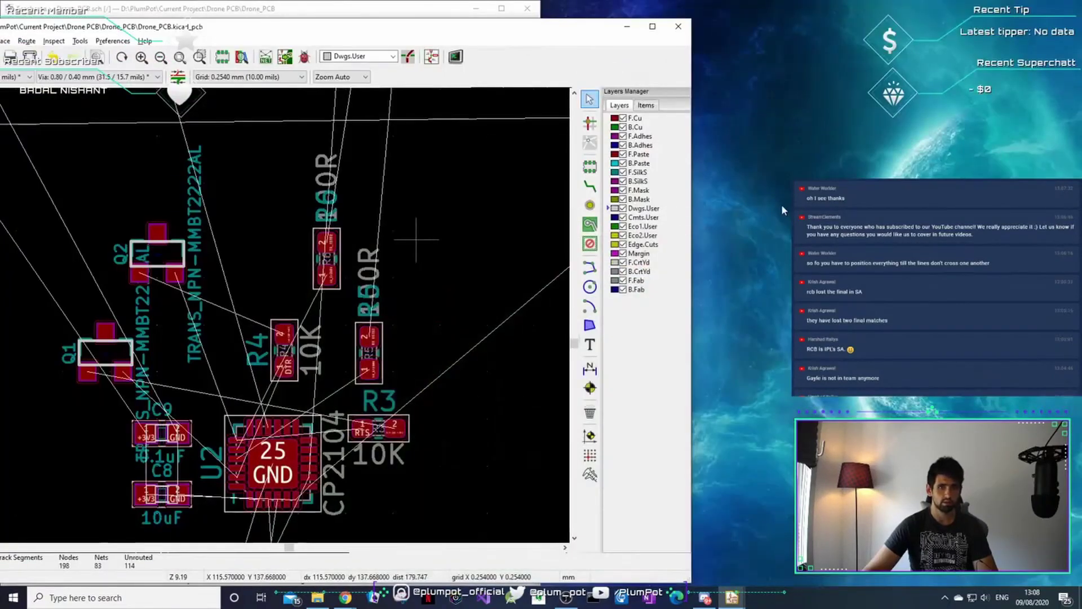
Make F.SilkS the active layer and hide the F.Fab layer.
{"action": "left_click", "coordinate": [621, 173]}
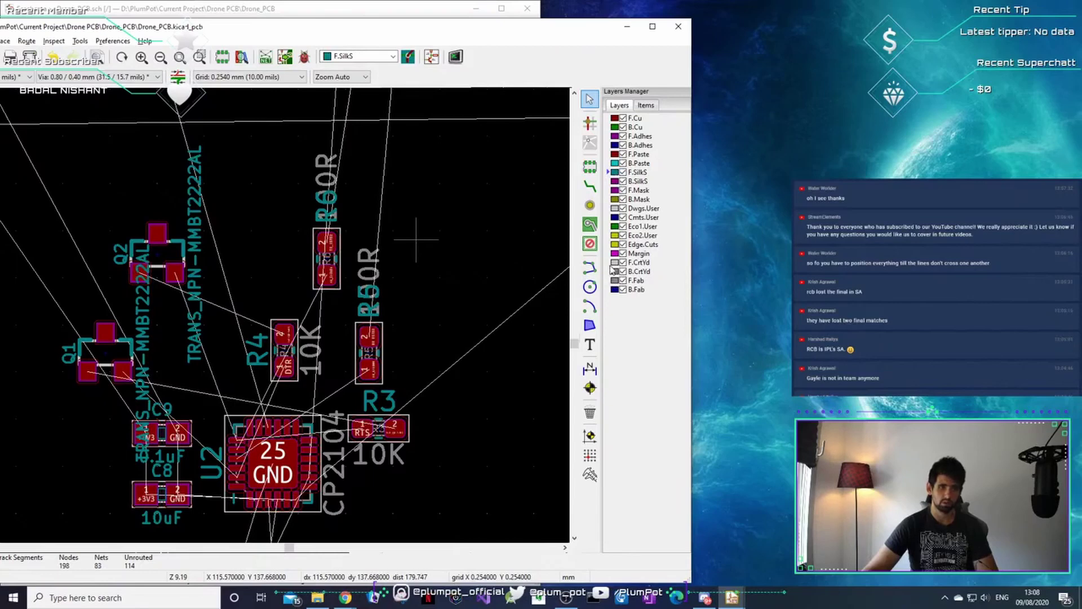
{"action": "left_click", "coordinate": [623, 281]}
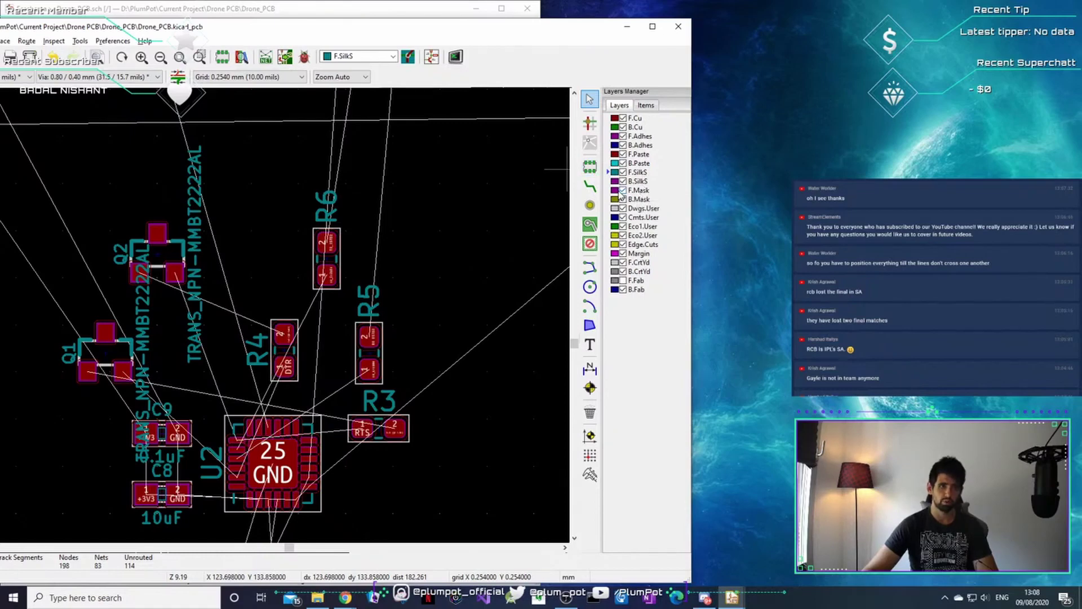
Hide the TRANS_NPN-MMBT2222AL value texts of transistors Q1 and Q2 on the silkscreen.
{"action": "left_click", "coordinate": [146, 336]}
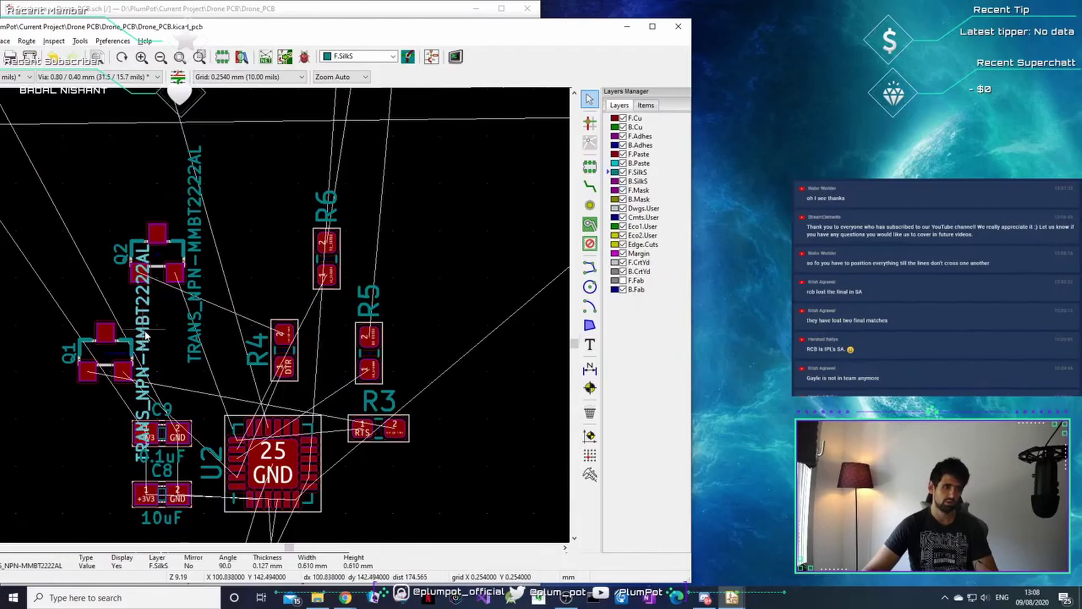
{"action": "double_click", "coordinate": [145, 333]}
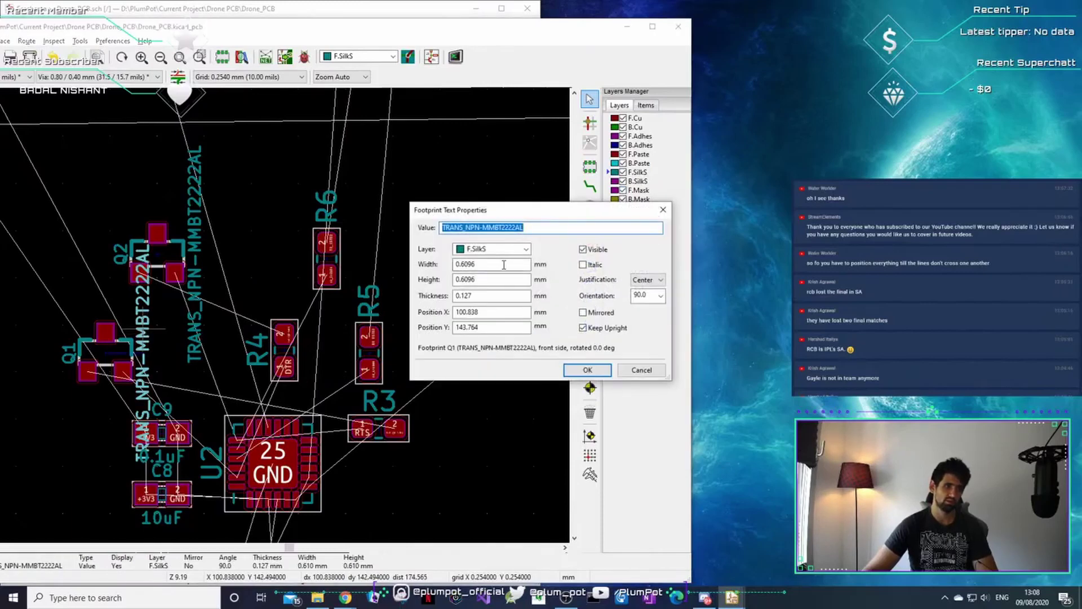
{"action": "left_click", "coordinate": [587, 370]}
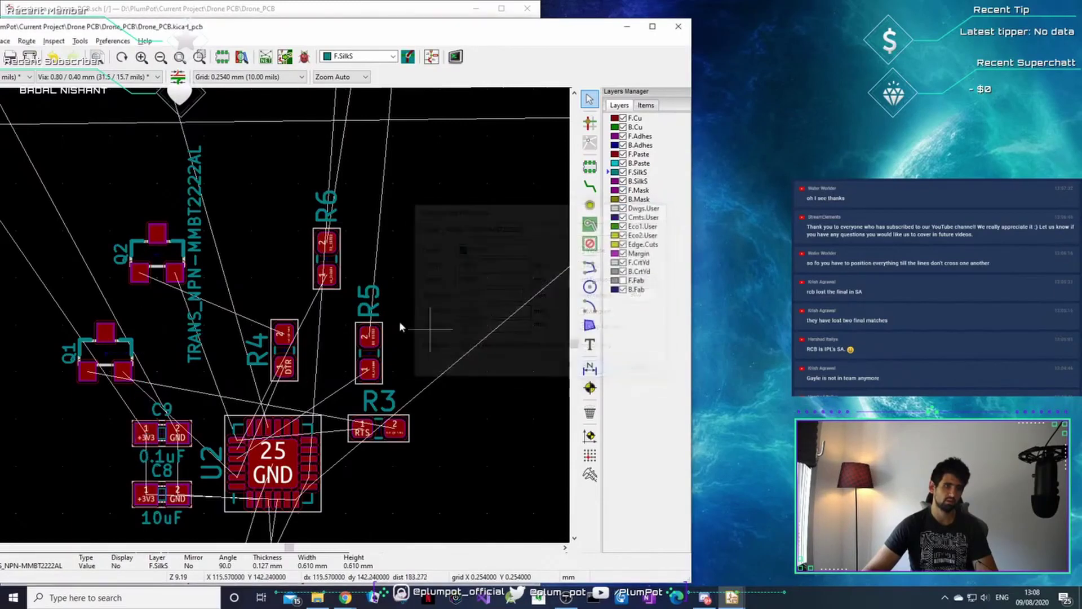
{"action": "left_click", "coordinate": [202, 193]}
{"action": "double_click", "coordinate": [201, 193]}
{"action": "left_click", "coordinate": [591, 253]}
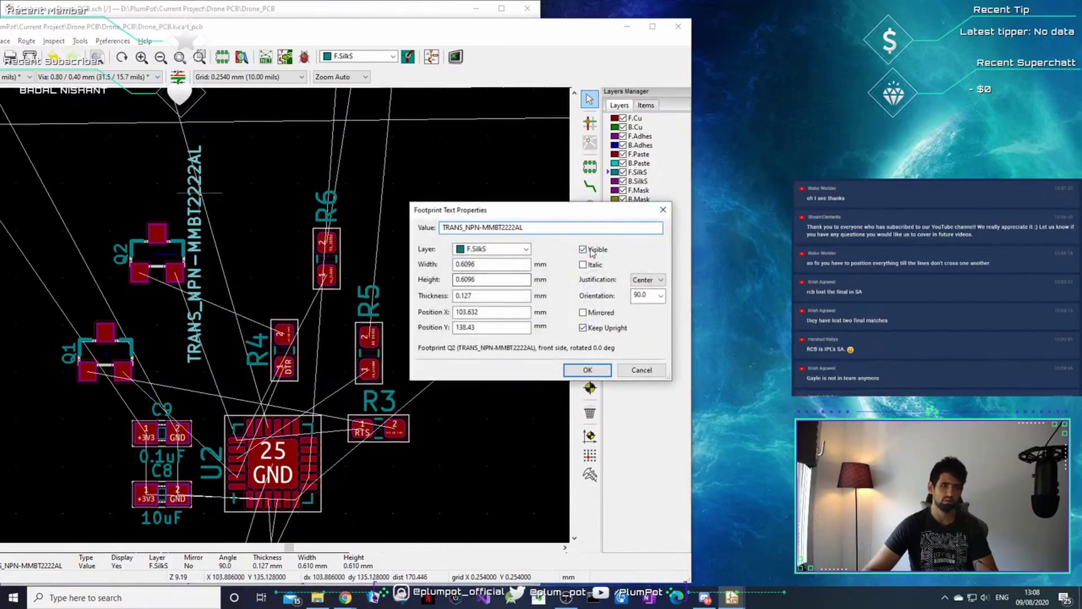
{"action": "left_click", "coordinate": [598, 371]}
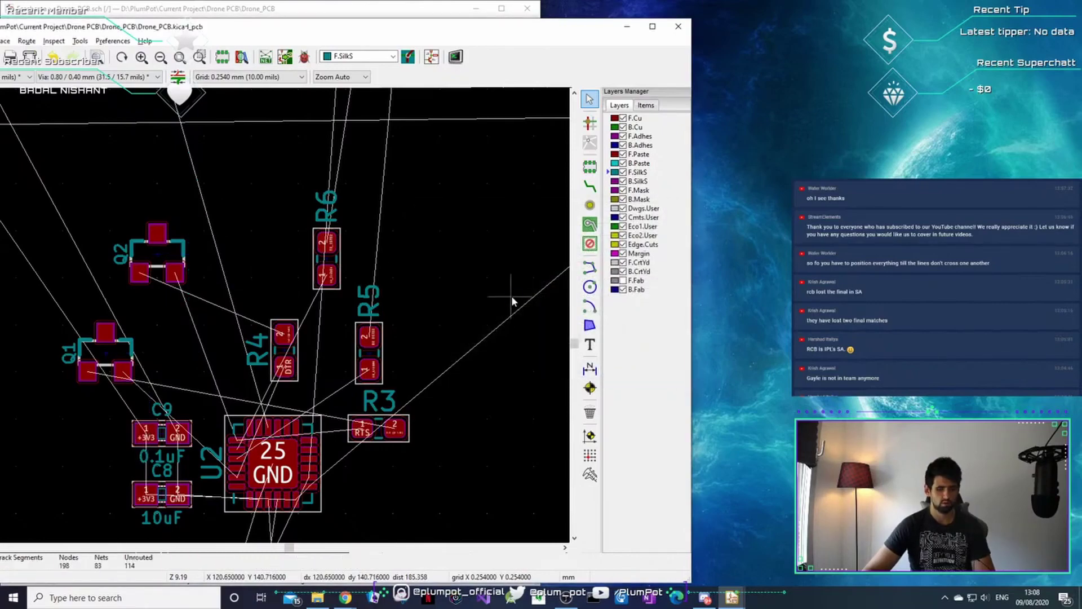
Inspect the silkscreen labels around U2, Q1 and Q2 in the 3D viewer and return to the layout.
{"action": "key", "text": "alt+3"}
{"action": "scroll", "coordinate": [482, 496], "scroll_direction": "down", "scroll_amount": 3}
{"action": "middle_click_drag", "start_coordinate": [493, 432], "coordinate": [492, 304]}
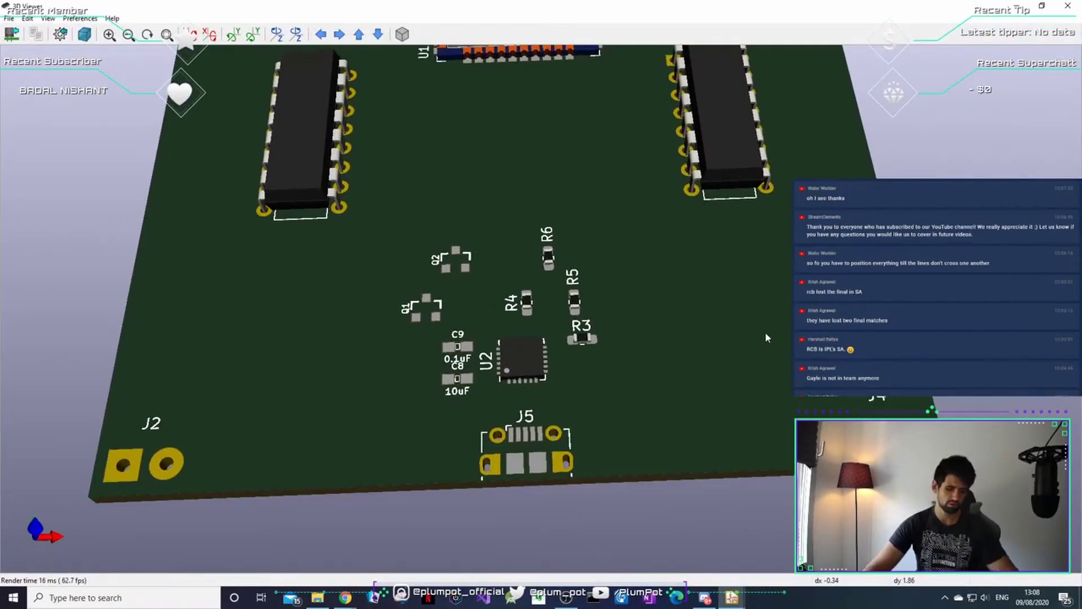
{"action": "left_click", "coordinate": [1067, 6]}
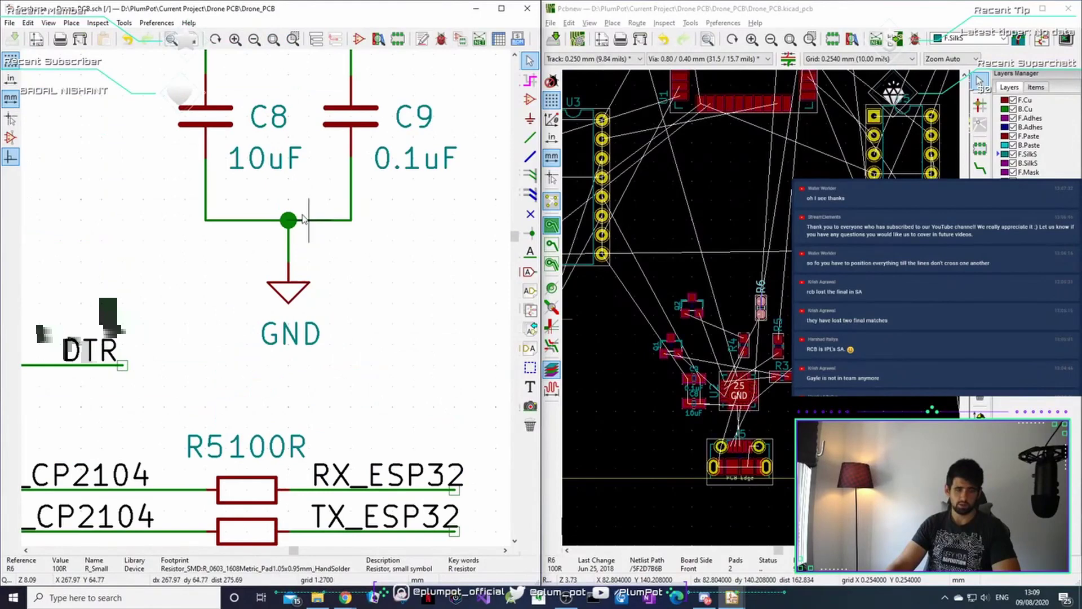
Cross-probe capacitors C8 and C9, the CP2104 chip U2 and USB connector J5 from the schematic to the board.
{"action": "left_click", "coordinate": [225, 117]}
{"action": "left_click", "coordinate": [350, 117]}
{"action": "scroll", "coordinate": [351, 118], "scroll_direction": "down", "scroll_amount": 7}
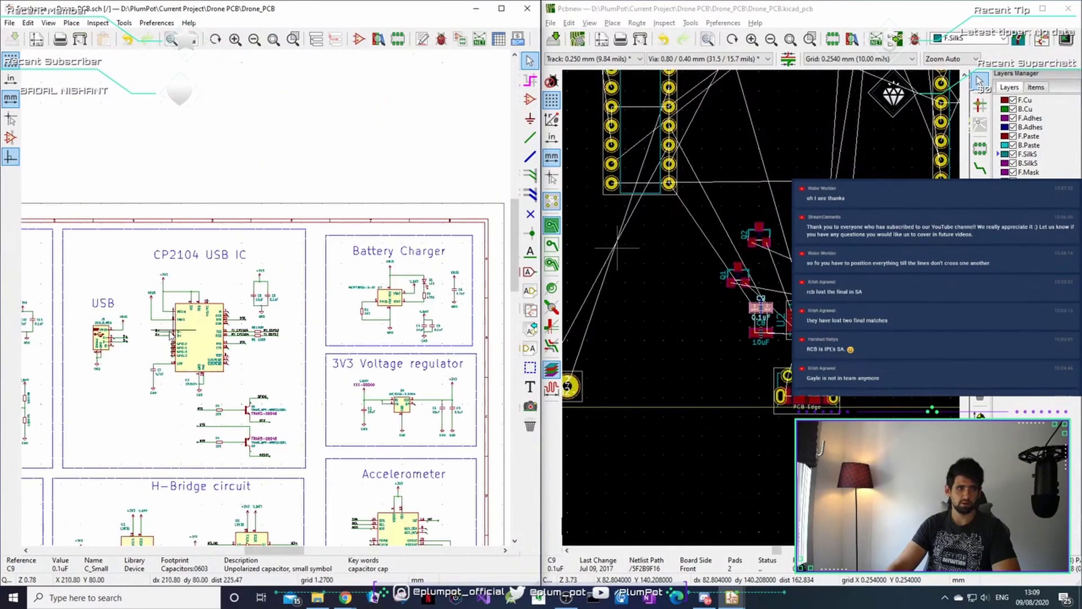
{"action": "left_click", "coordinate": [192, 332]}
{"action": "left_click", "coordinate": [97, 340]}
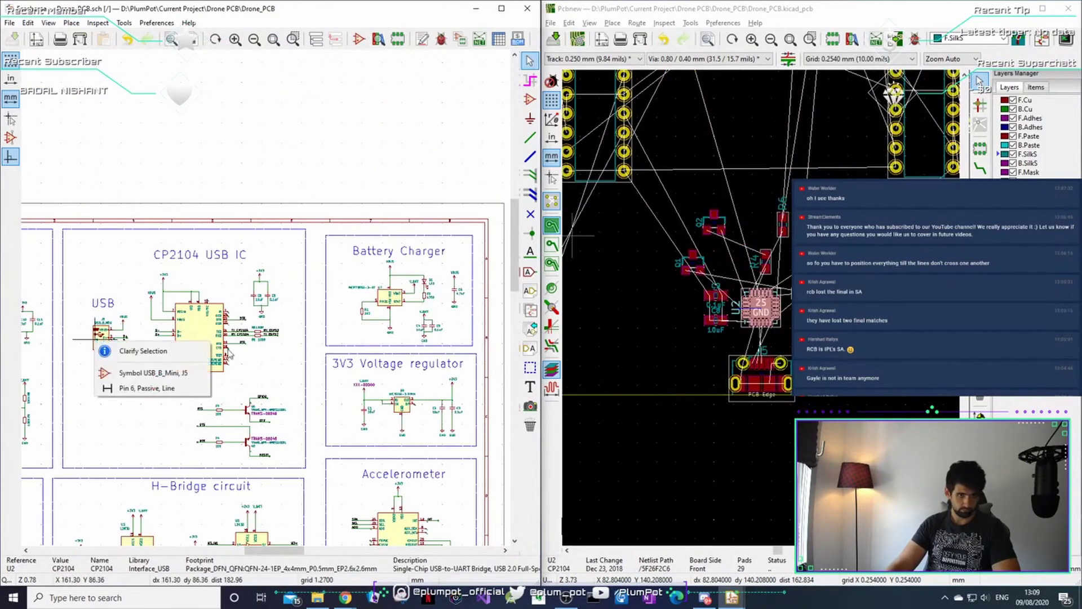
{"action": "left_click", "coordinate": [139, 319]}
{"action": "left_click", "coordinate": [103, 326]}
{"action": "left_click", "coordinate": [94, 328]}
{"action": "left_click", "coordinate": [97, 341]}
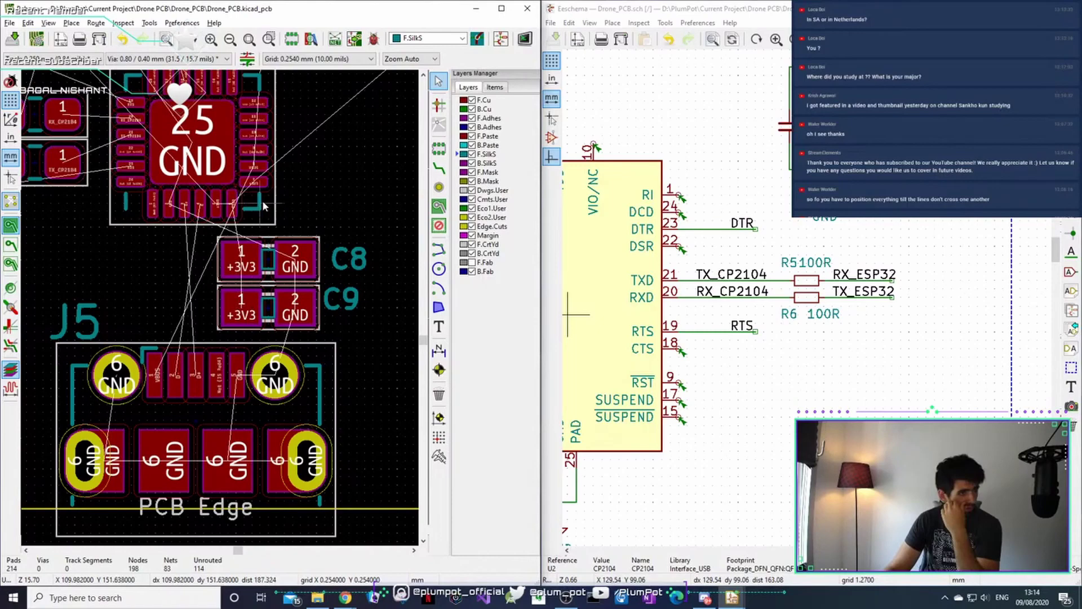
Examine the connections between U2 and USB connector J5 on the board against the USB_B_Mini symbol in the schematic.
{"action": "left_click", "coordinate": [262, 201]}
{"action": "left_click", "coordinate": [322, 394]}
{"action": "scroll", "coordinate": [168, 396], "scroll_direction": "up", "scroll_amount": 1}
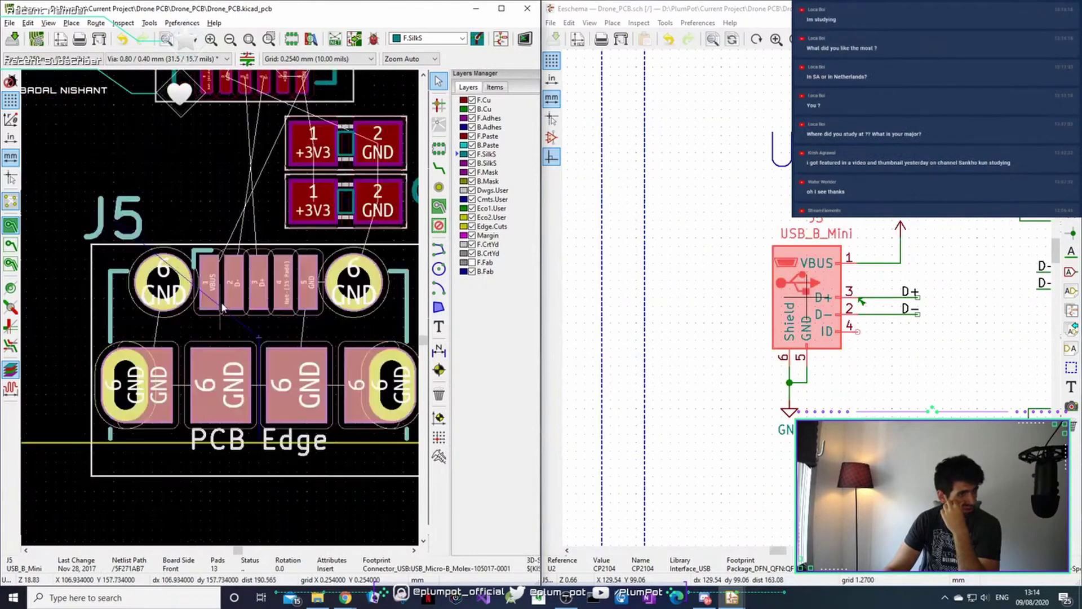
{"action": "scroll", "coordinate": [226, 302], "scroll_direction": "up", "scroll_amount": 2}
{"action": "scroll", "coordinate": [254, 322], "scroll_direction": "down", "scroll_amount": 4}
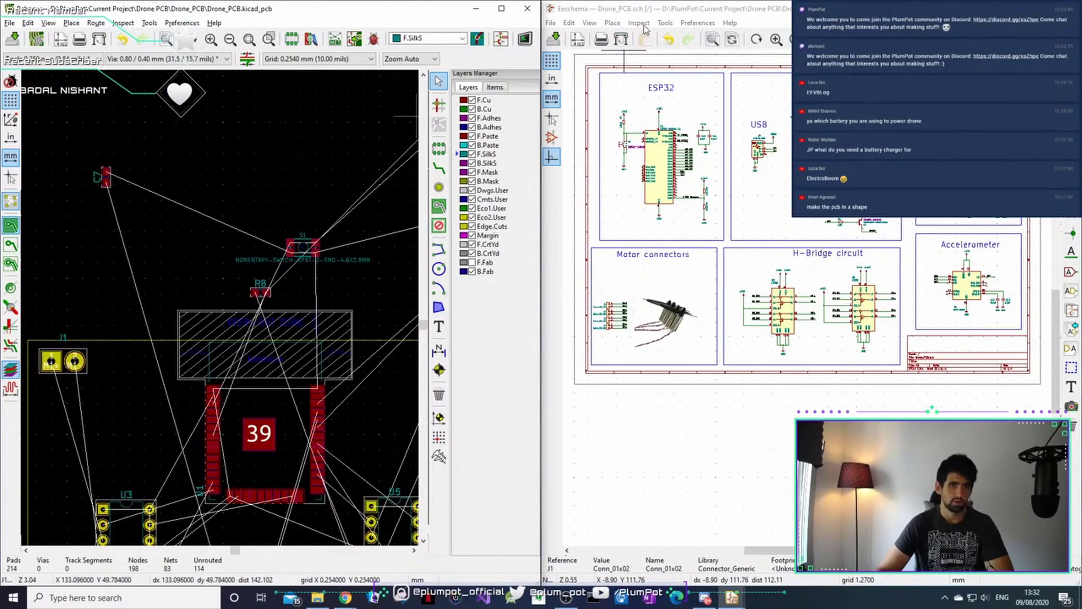
Start Update PCB from Schematic in the schematic editor and toggle the Update footprints option on and back off.
{"action": "left_click", "coordinate": [666, 25]}
{"action": "mouse_move", "coordinate": [685, 33]}
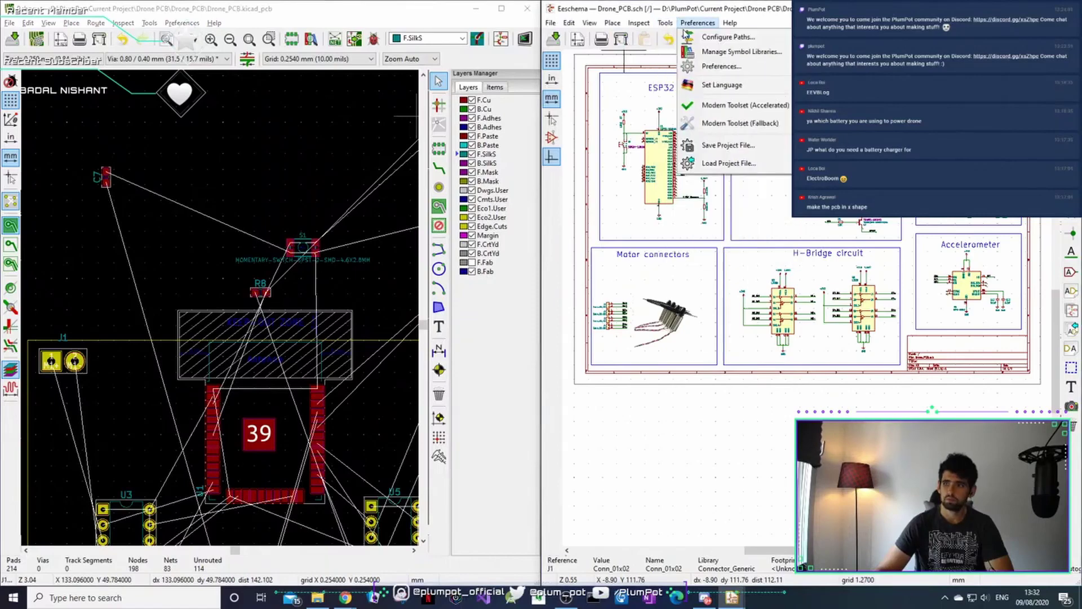
{"action": "left_click_drag", "start_coordinate": [671, 9], "coordinate": [239, 20]}
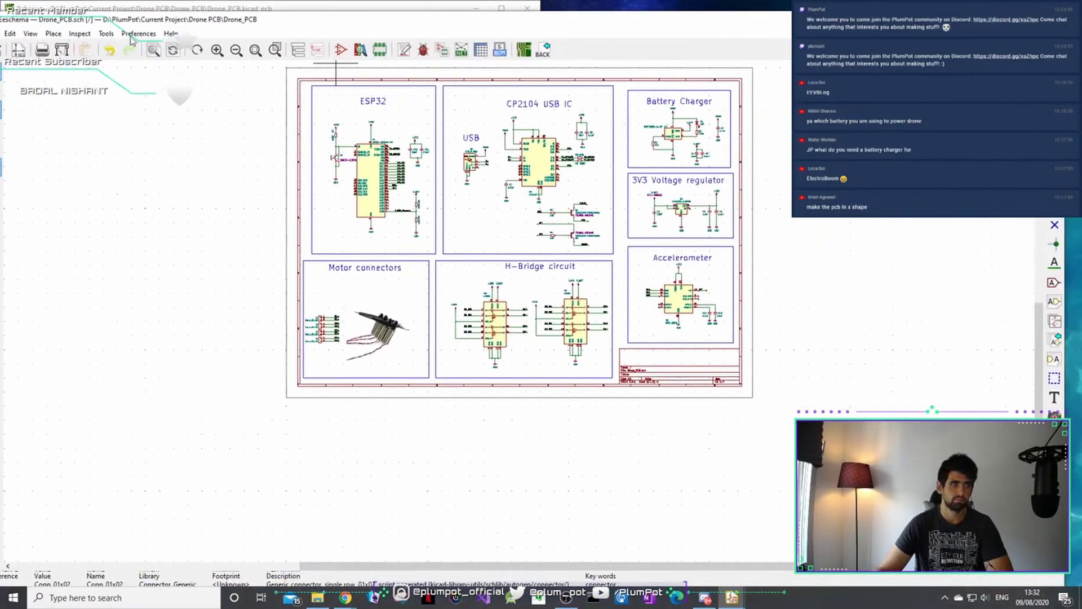
{"action": "left_click", "coordinate": [108, 34]}
{"action": "left_click", "coordinate": [125, 52]}
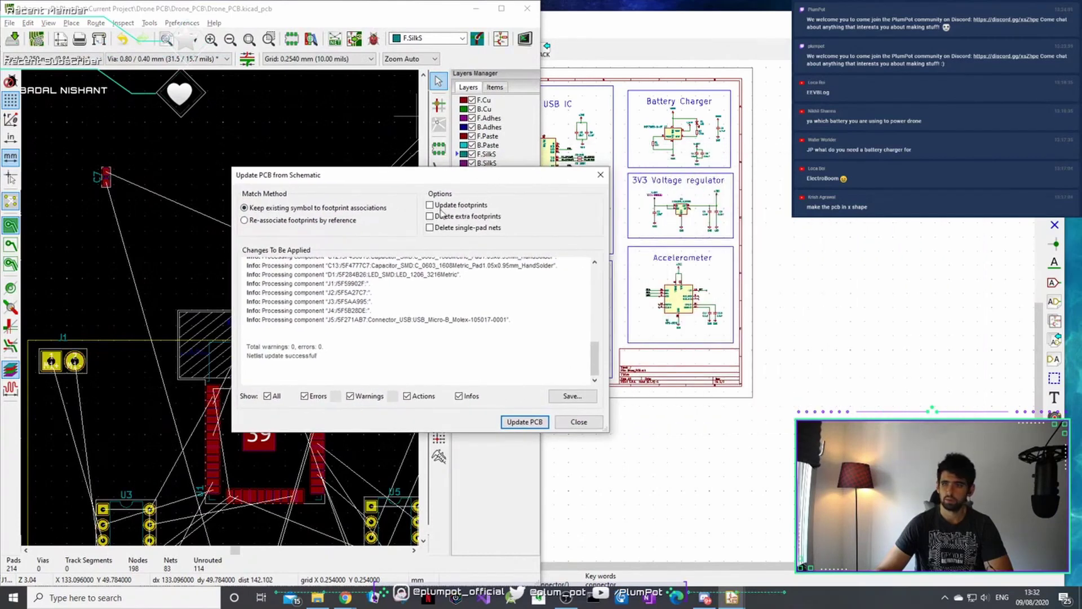
{"action": "left_click", "coordinate": [430, 205]}
{"action": "left_click", "coordinate": [430, 205]}
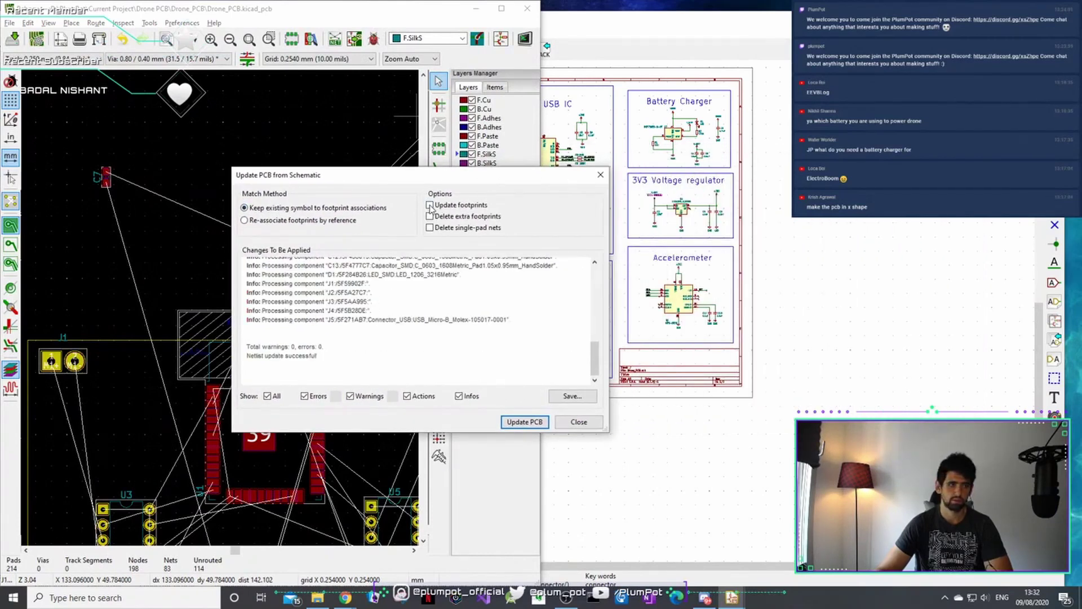